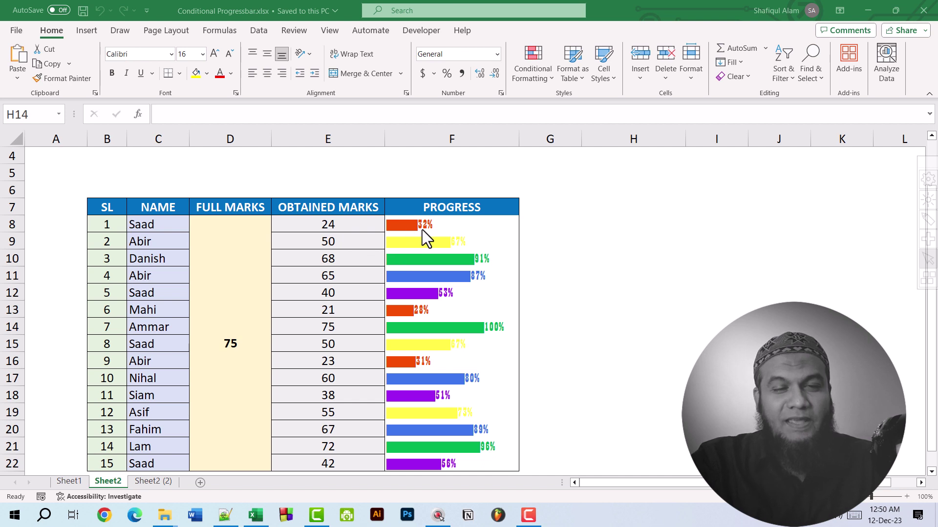
Step: Set the obtained mark in E8 on Sheet2 to 50 to test its progress bar
scroll(440, 273, "down", 1)
scroll(443, 296, "up", 1)
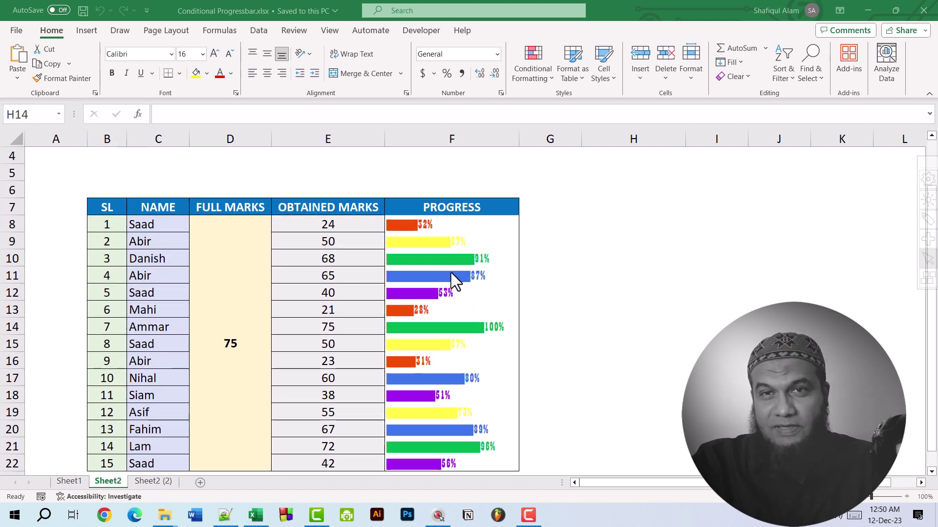
left_click(337, 226)
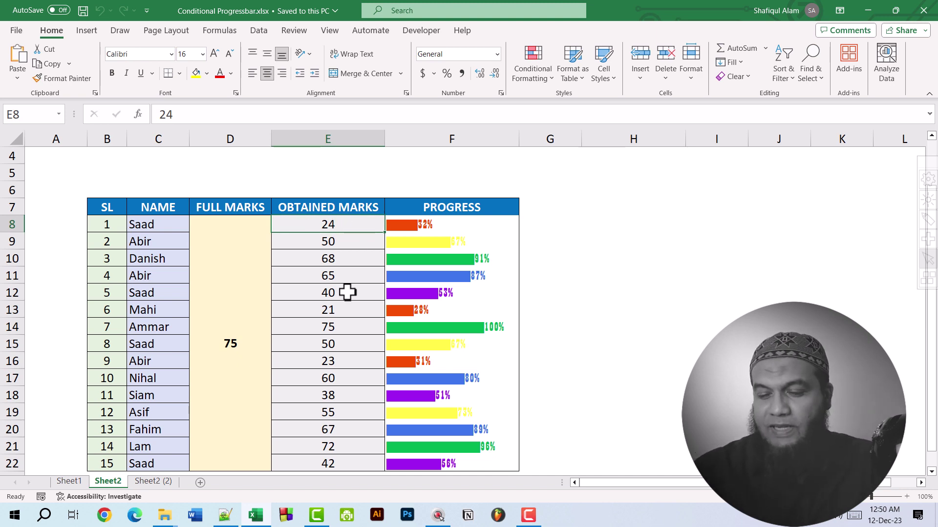
type("50")
key("Return")
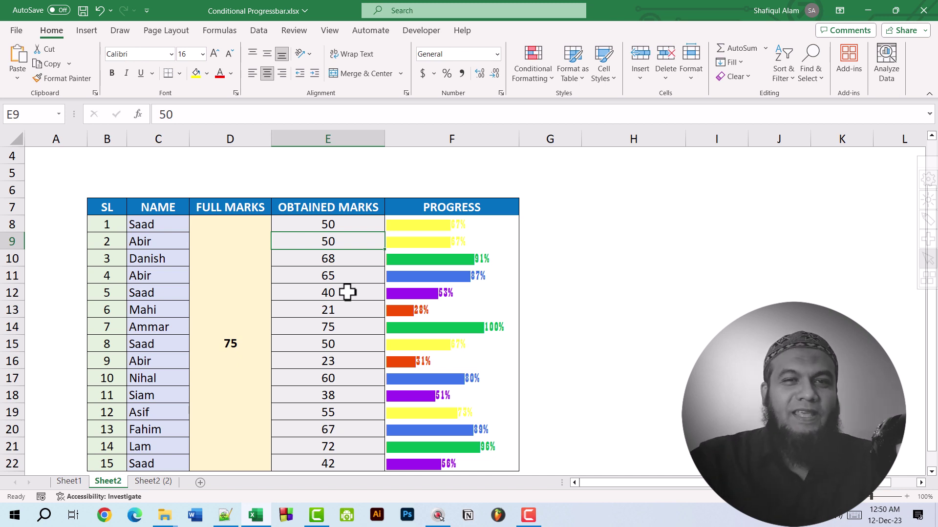
Step: Set the obtained mark for serial 1 in E8 to 70
left_click(303, 224)
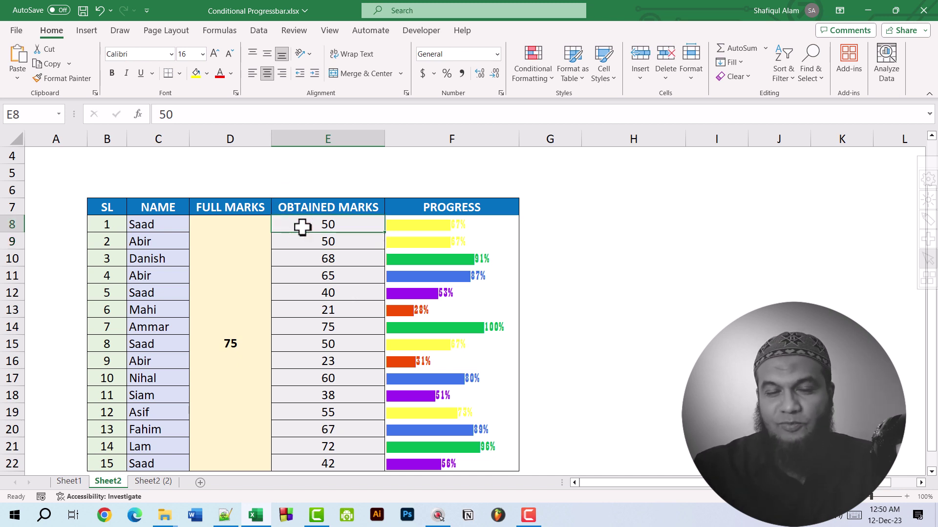
type("80")
key("BackSpace")
key("BackSpace")
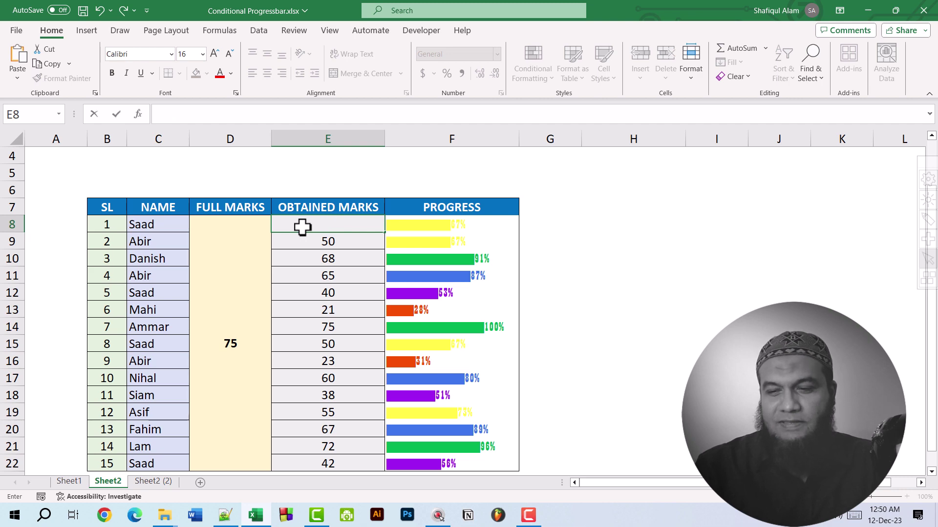
key("Return")
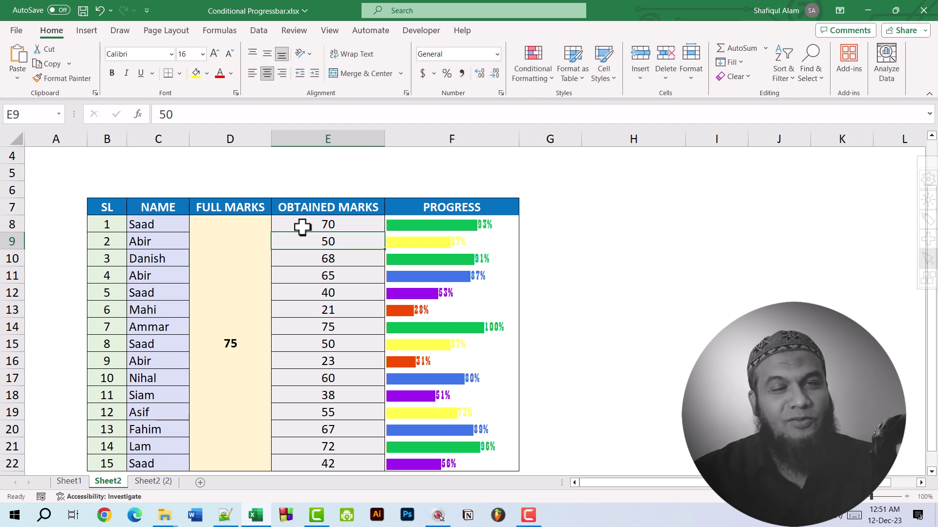
left_click(302, 226)
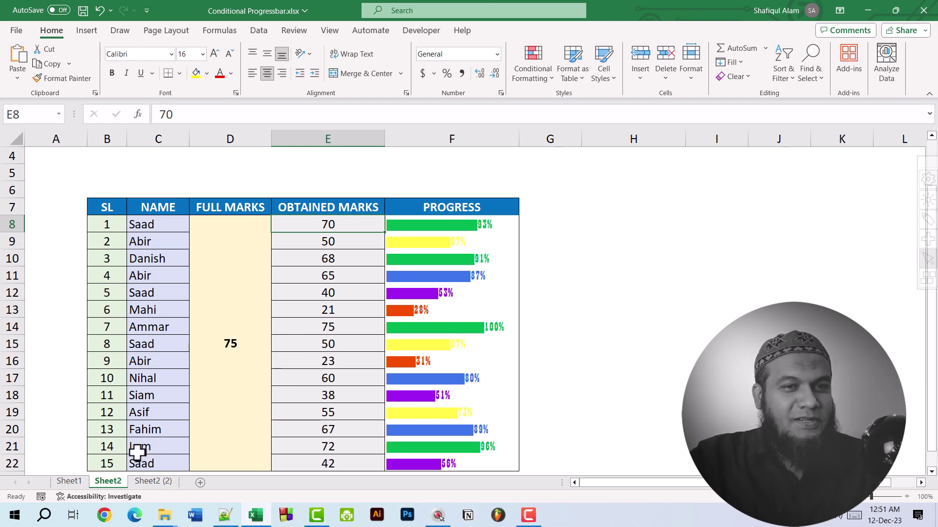
Step: Open Sheet2 (2) and examine the full mark, obtained mark and progress columns and the list of colour codes beside the table
left_click(153, 482)
scroll(539, 346, "down", 2)
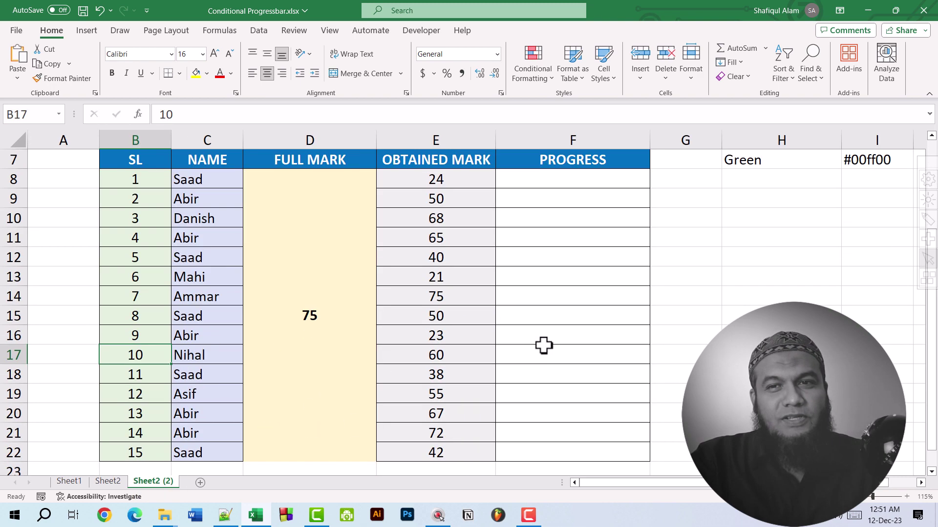
scroll(526, 352, "up", 2)
scroll(370, 345, "down", 3)
left_click(324, 297)
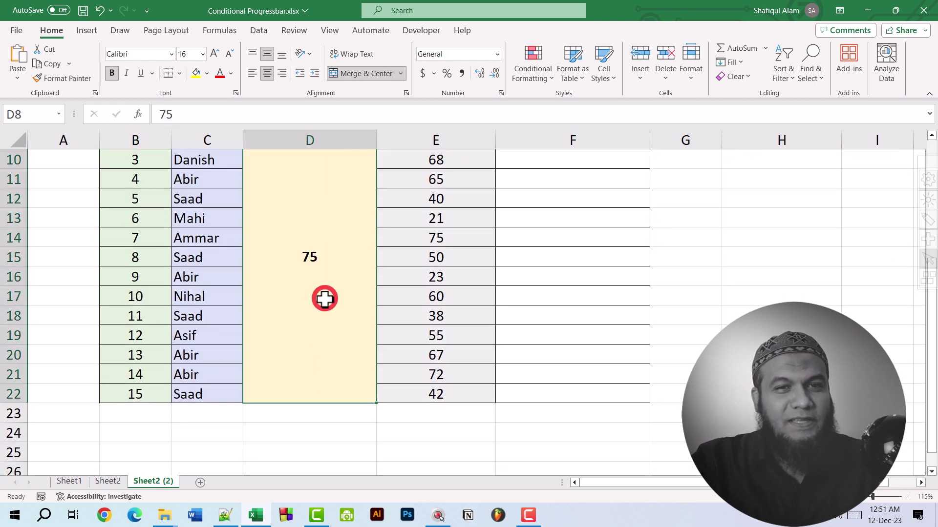
scroll(319, 308, "up", 1)
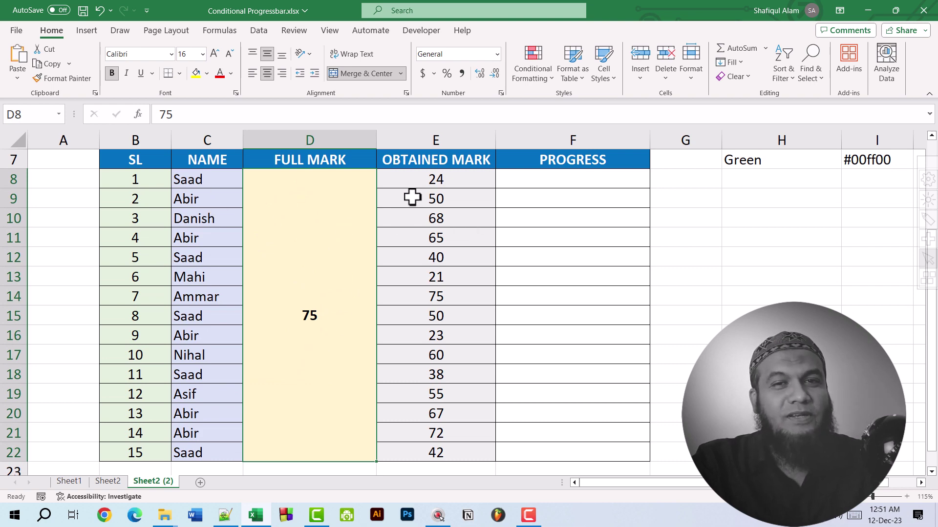
left_click(439, 184)
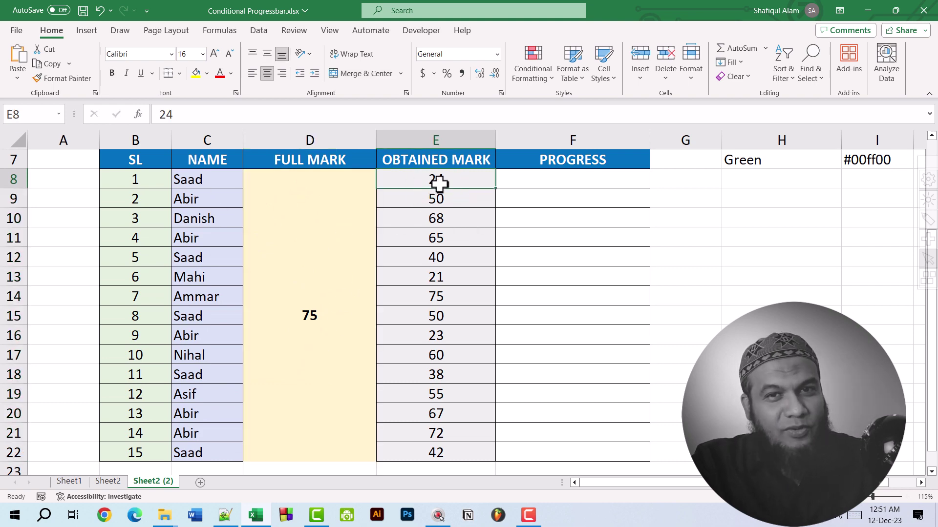
left_click(445, 194)
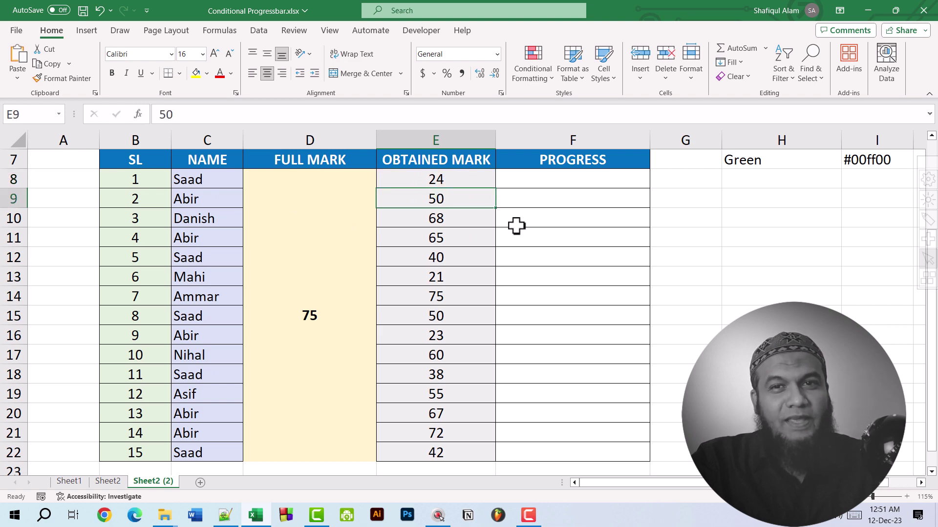
left_click(548, 187)
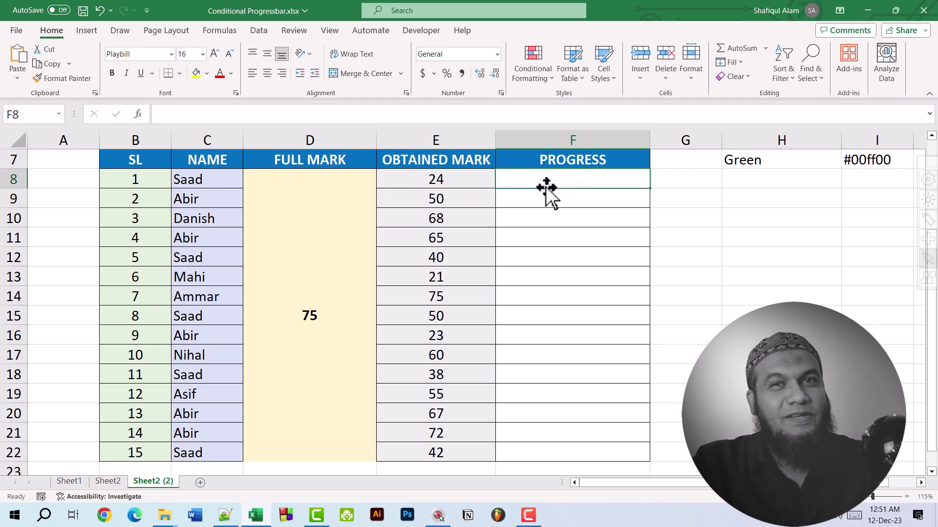
scroll(764, 266, "up", 2)
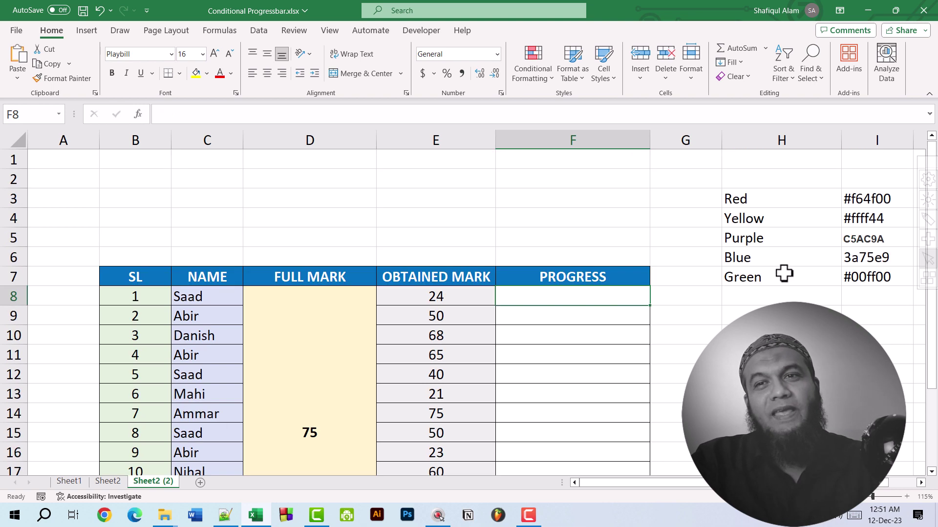
left_click_drag(731, 205, 849, 277)
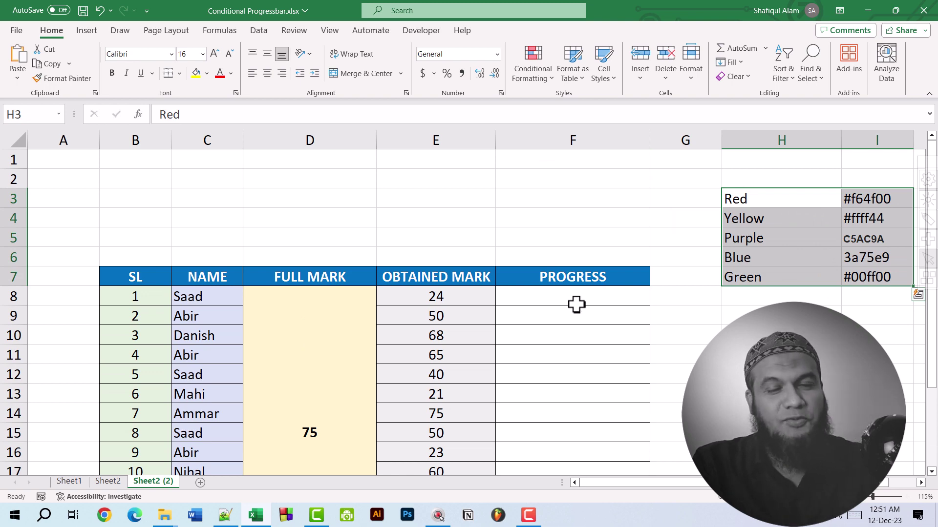
left_click(809, 213)
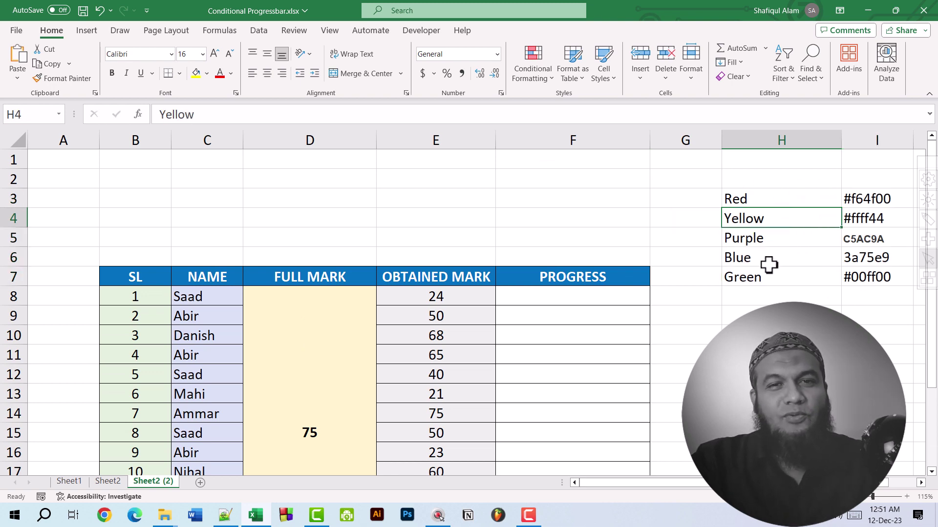
scroll(770, 266, "down", 1)
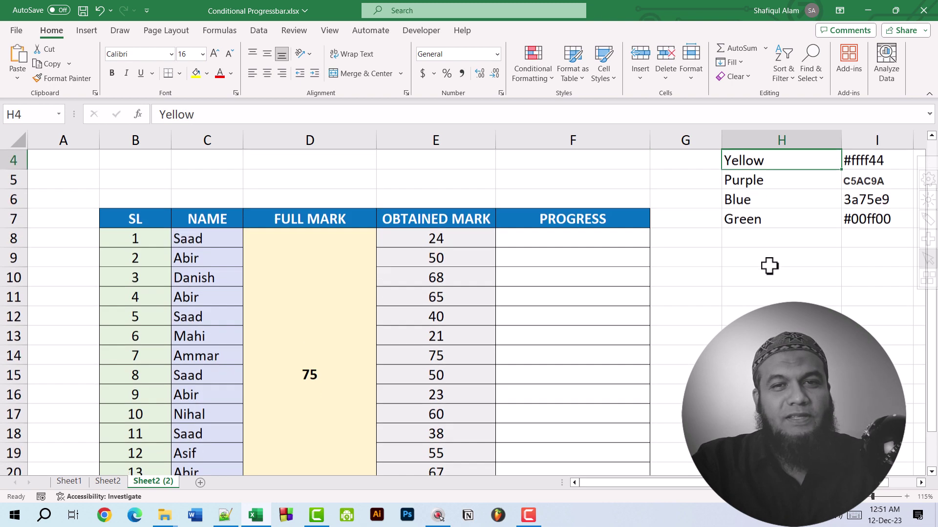
left_click(571, 247)
left_click(744, 299)
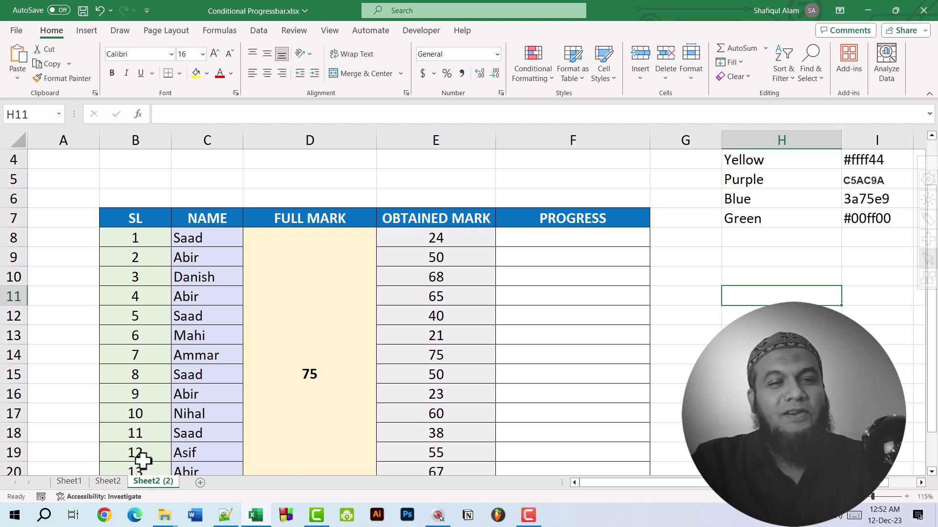
Step: Add a new worksheet and enter =REPT("DT",10) in F9 to demonstrate the REPT function
left_click(200, 482)
left_click(397, 285)
type("=")
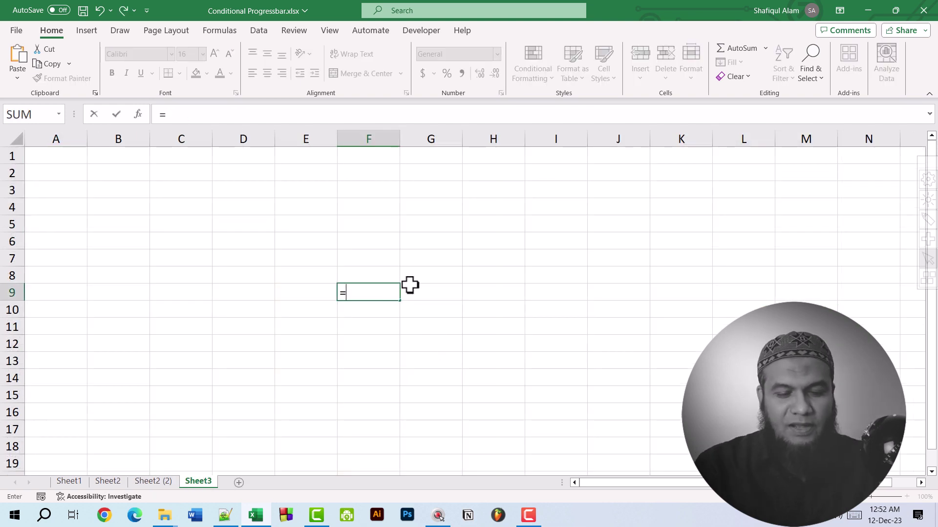
type("REPT")
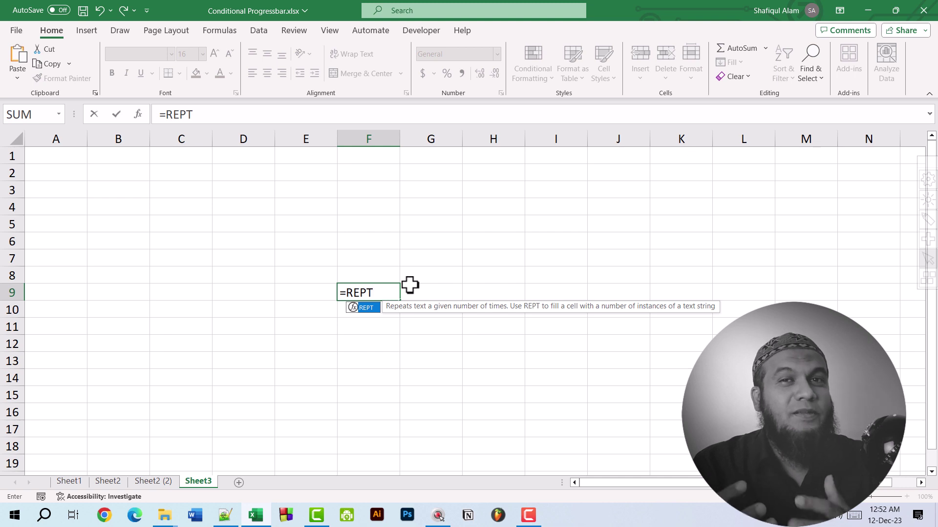
type("(")
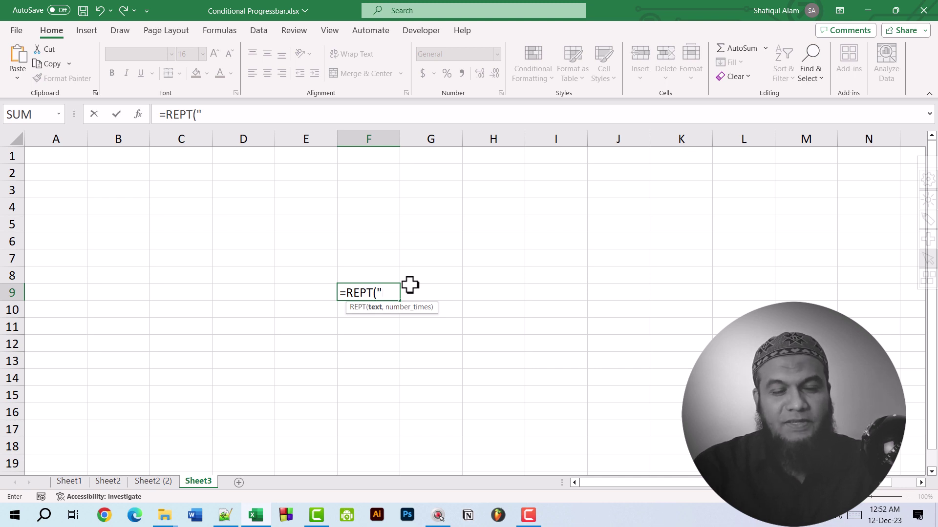
type("DT")
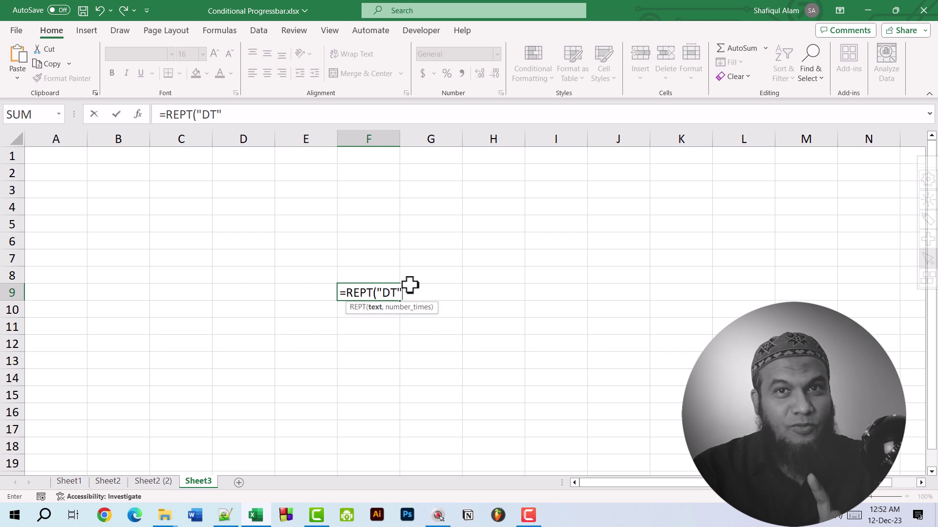
type("\",10")
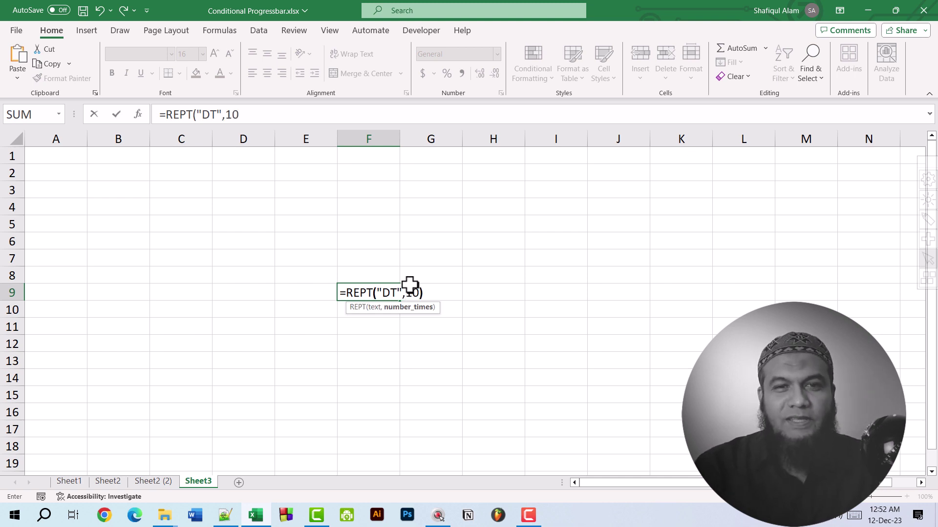
key("Return")
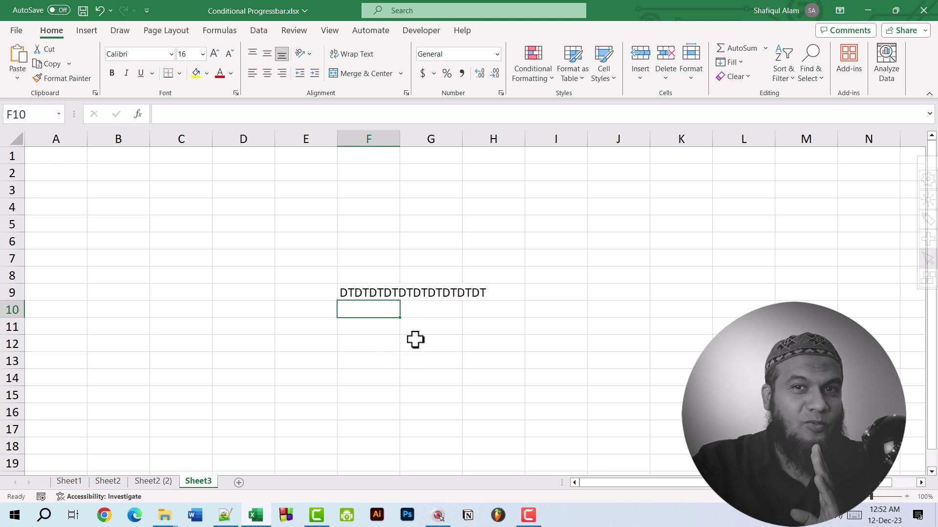
key("Up")
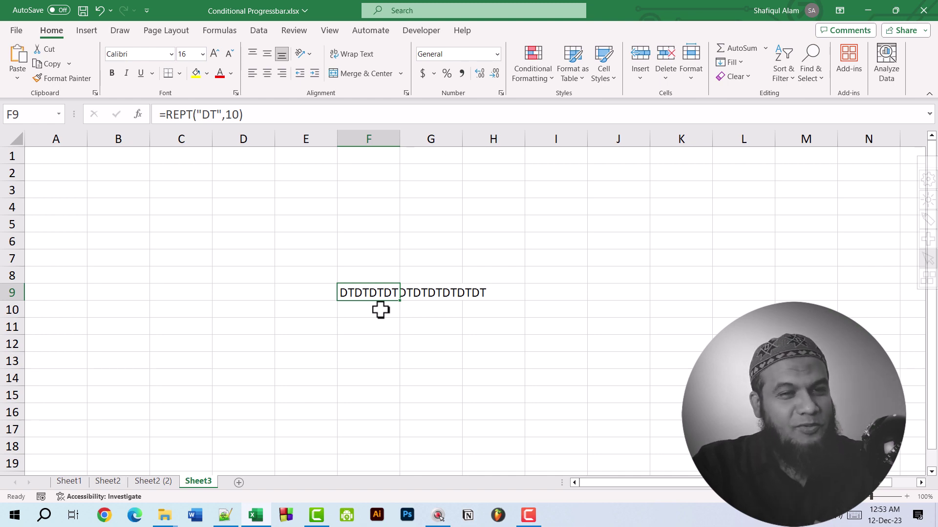
Step: On Sheet2 (2), begin the progress formula in F8 as =REPT("|",E8/D8, repeating the bar by obtained mark over full mark
left_click(153, 482)
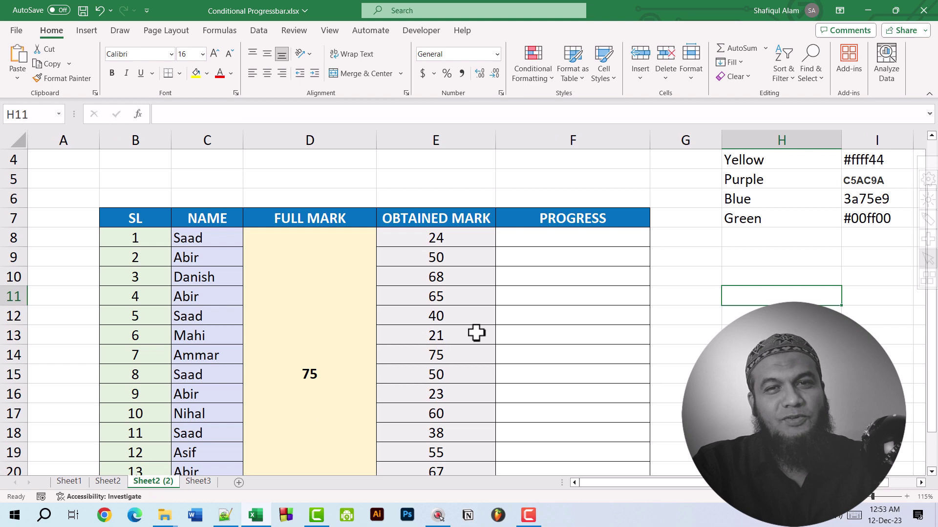
left_click(568, 239)
type("=")
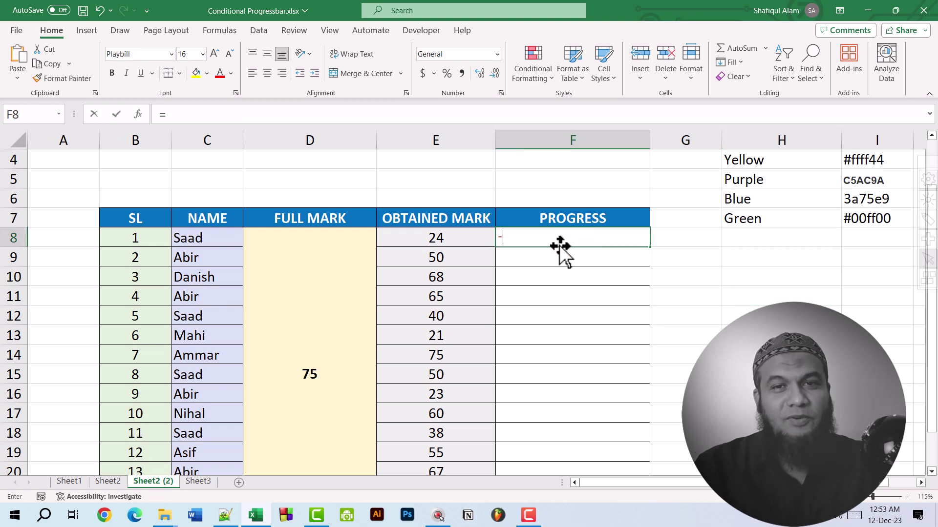
type("REPT(\"|")
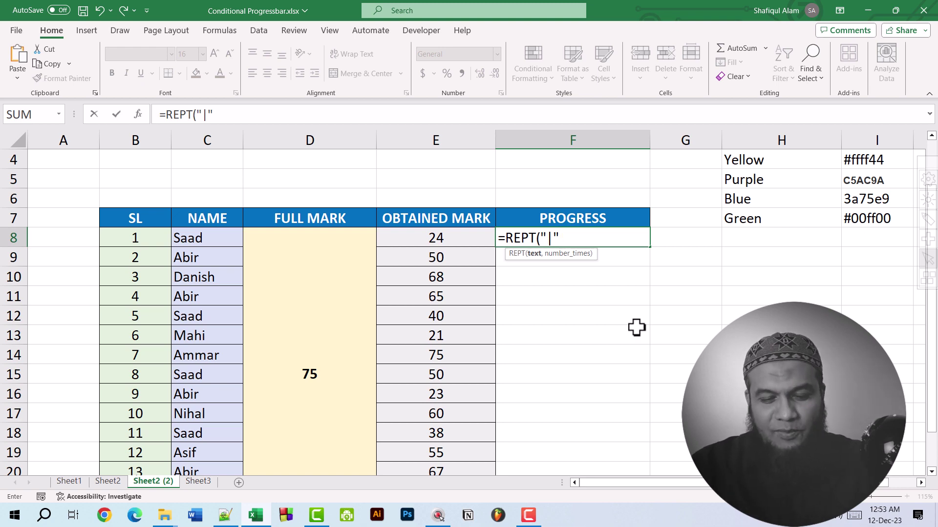
type(",")
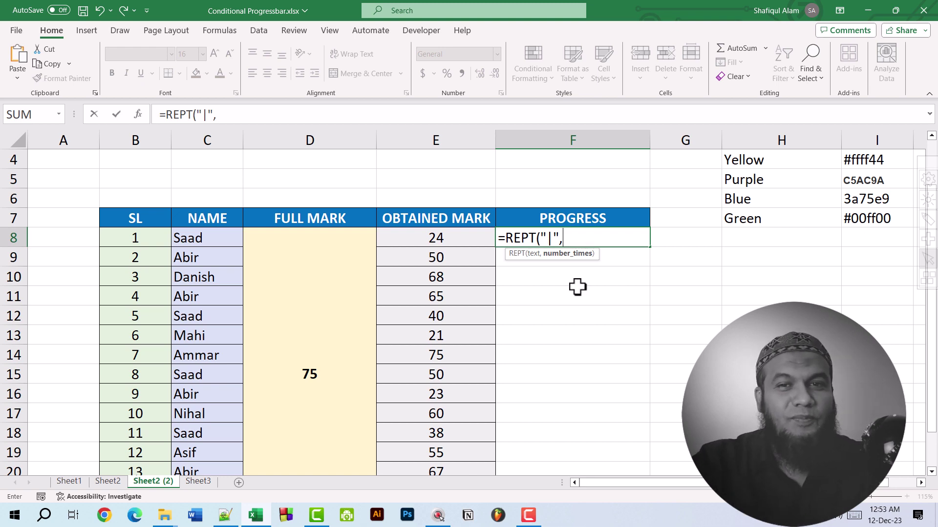
left_click(413, 238)
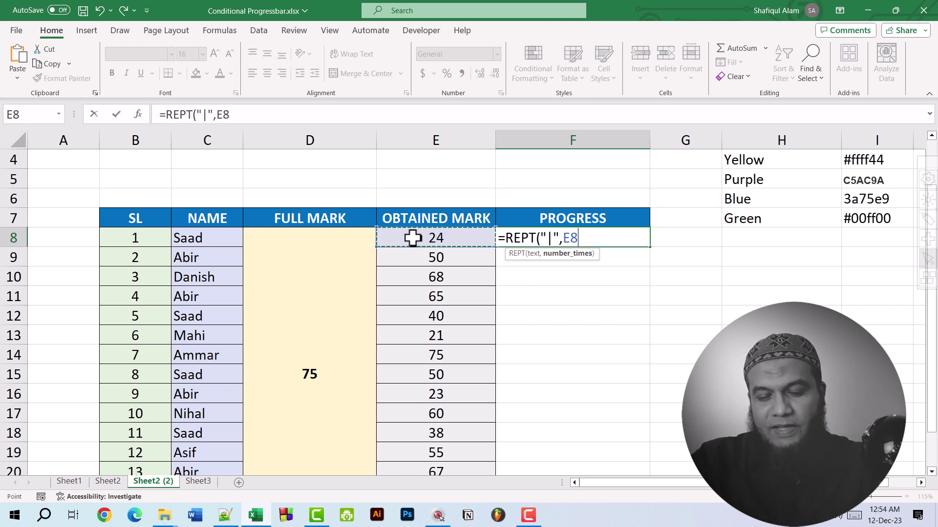
type("/")
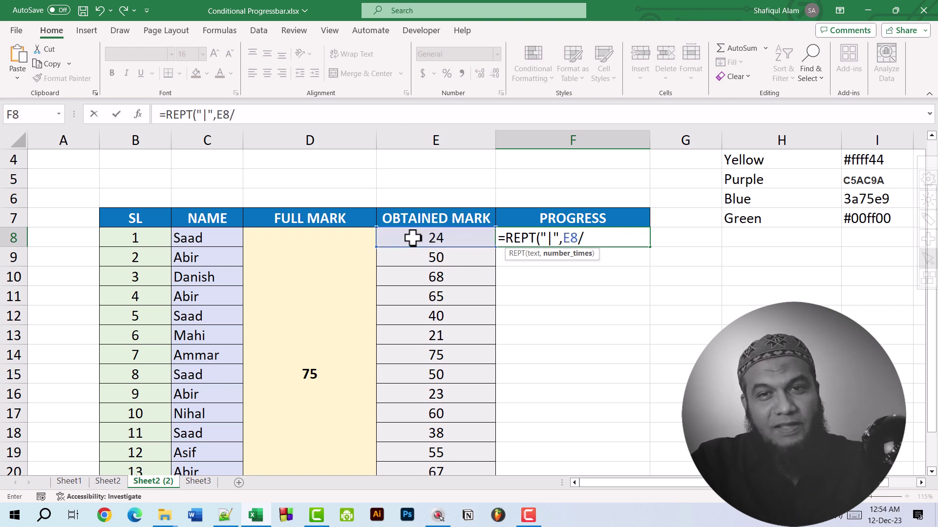
left_click(316, 301)
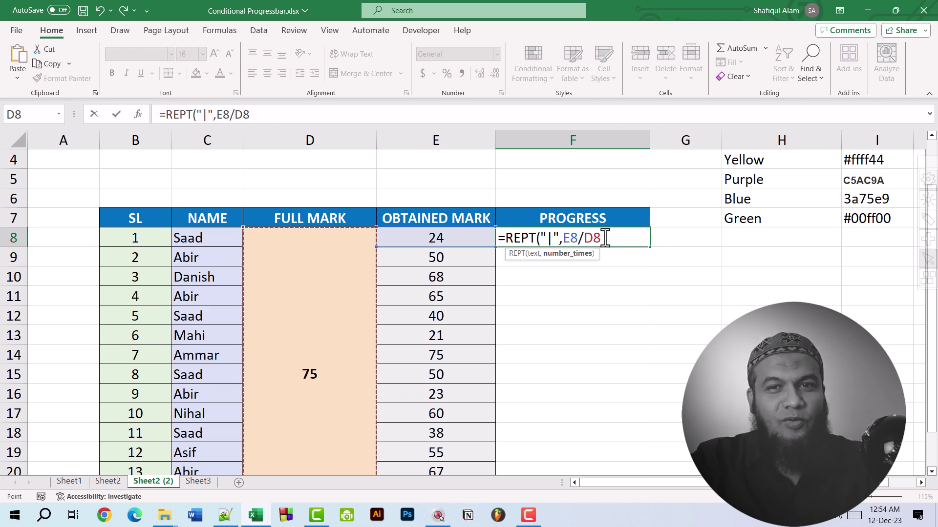
Step: Complete the progress formula in F8 as =REPT("|",E8/$D$8*100), with an absolute reference to the full mark
left_click_drag(605, 237, 586, 238)
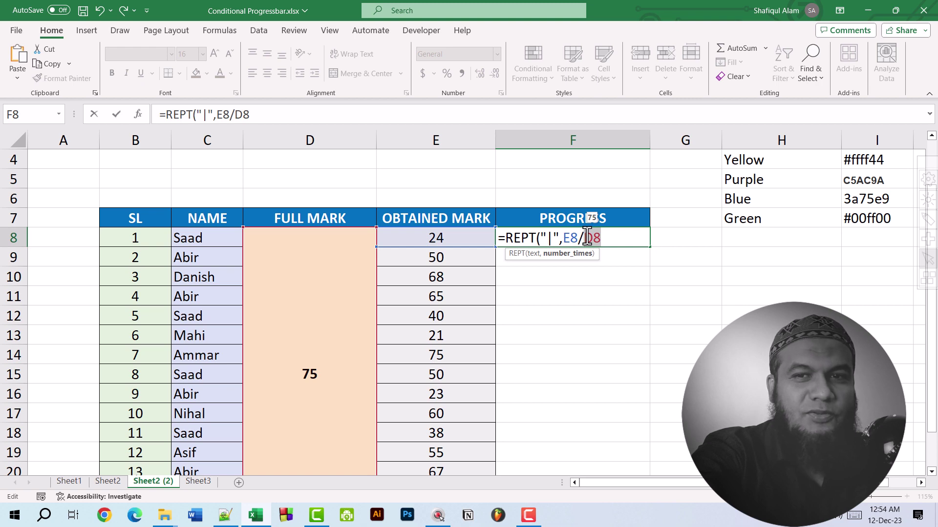
key("F4")
left_click(624, 239)
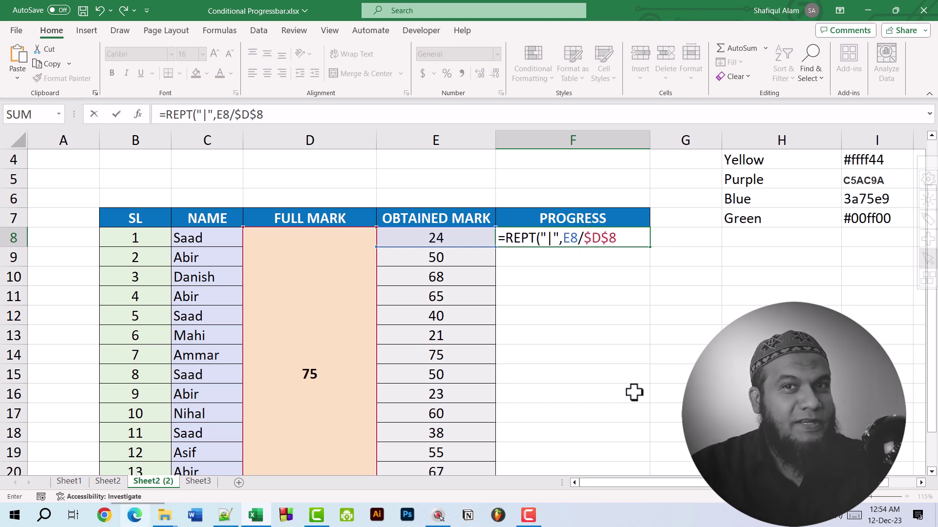
type("*100")
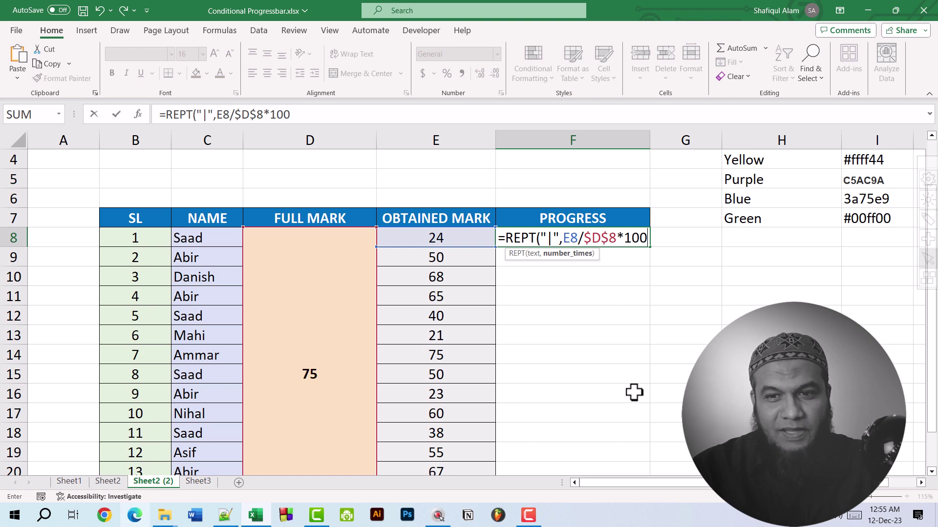
type(")")
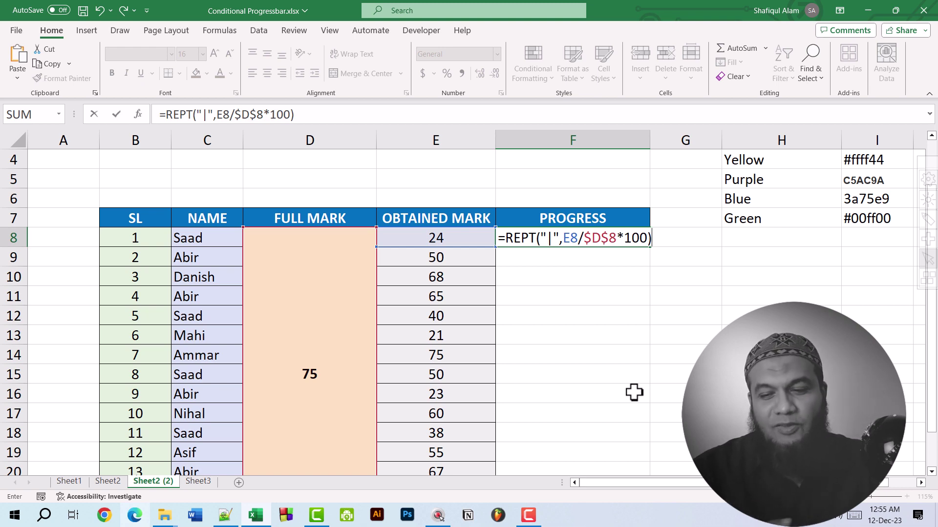
key("Return")
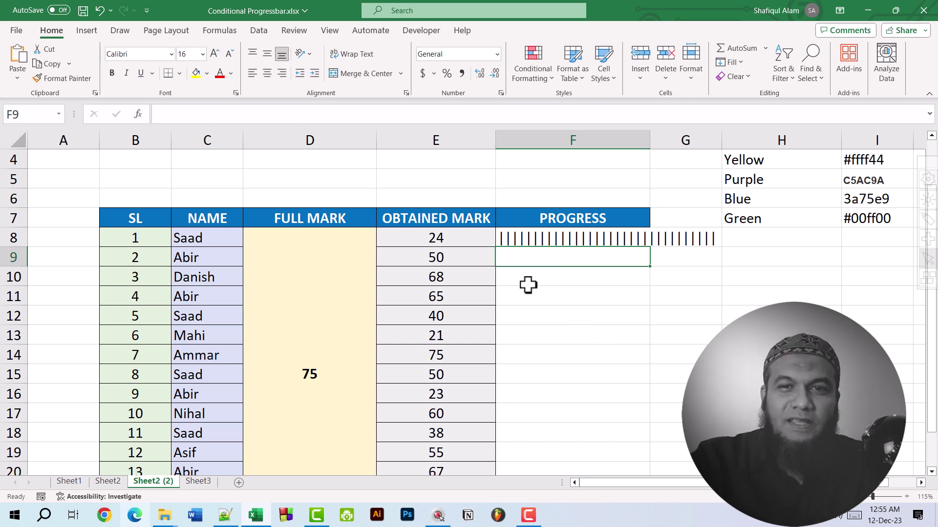
Step: Check the finished progress bars on Sheet2, and on Sheet2 (2) append &TEXT( to the progress formula in F8
left_click(530, 239)
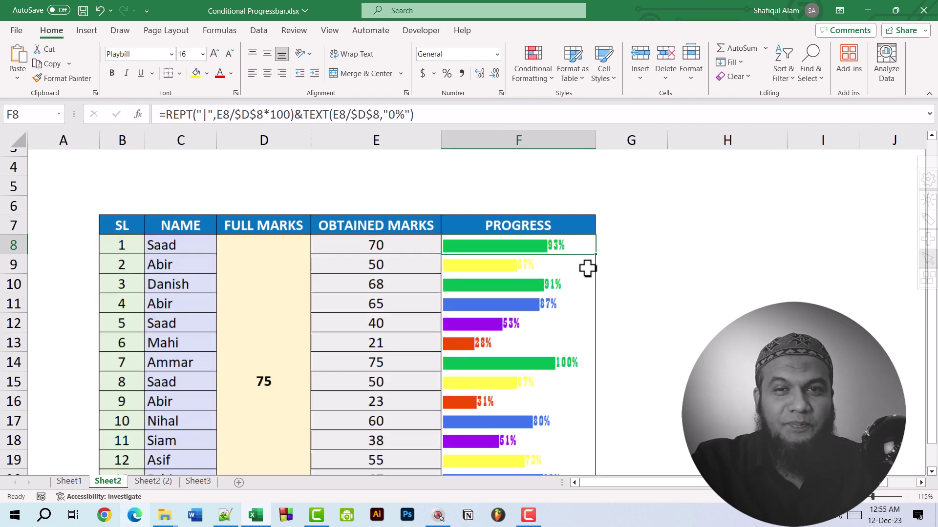
scroll(588, 269, "up", 2)
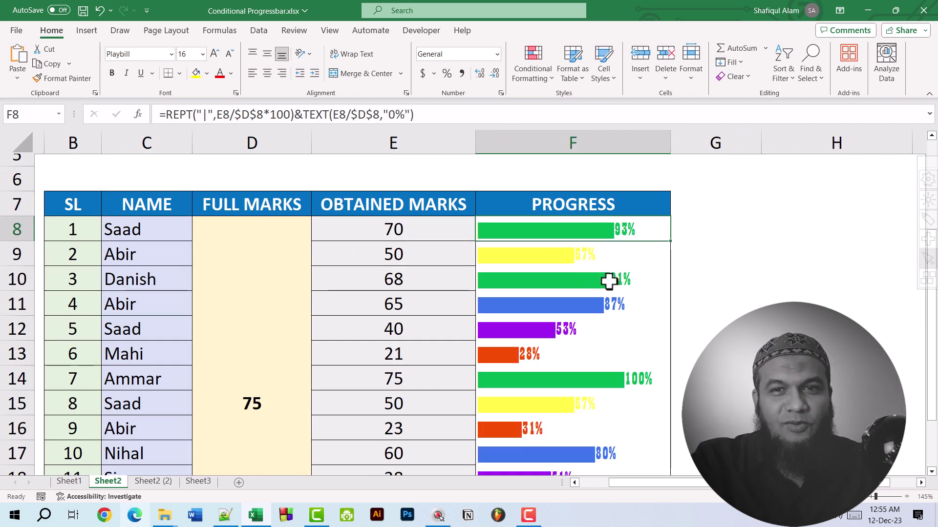
left_click(608, 281)
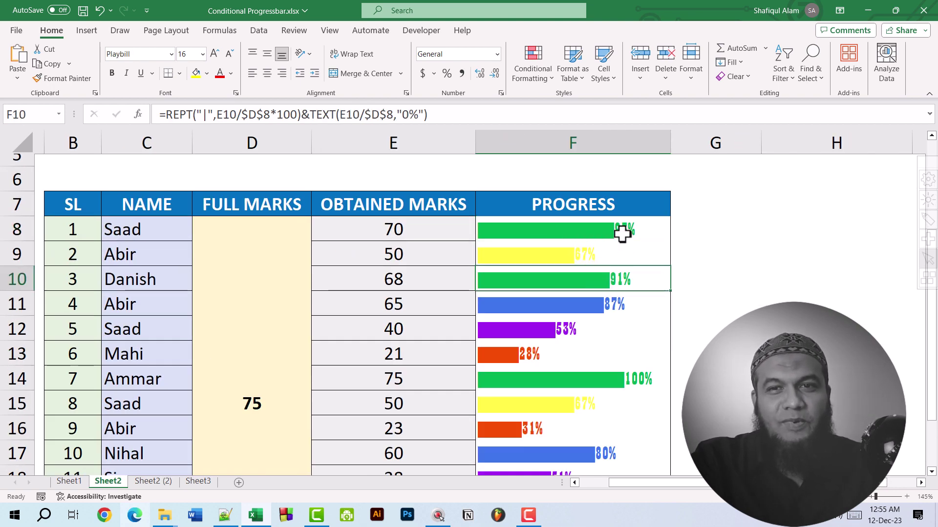
left_click(152, 482)
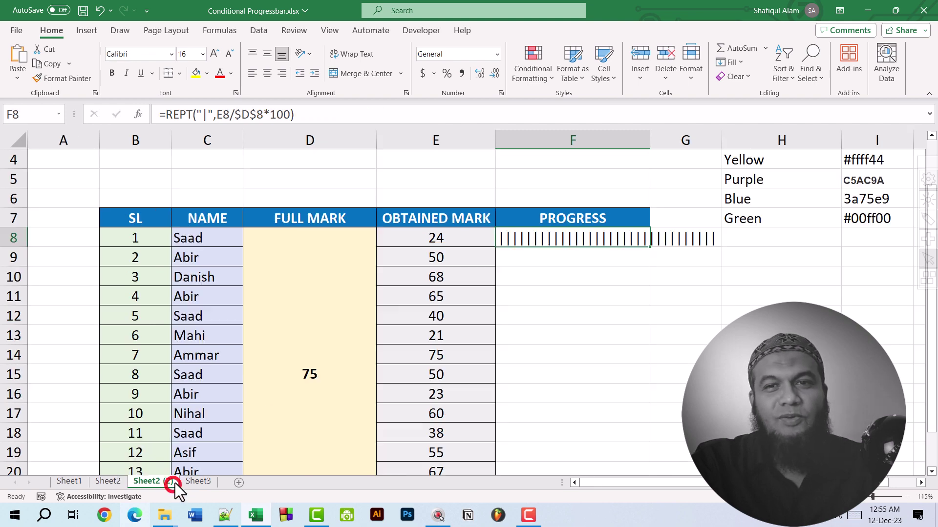
left_click(310, 119)
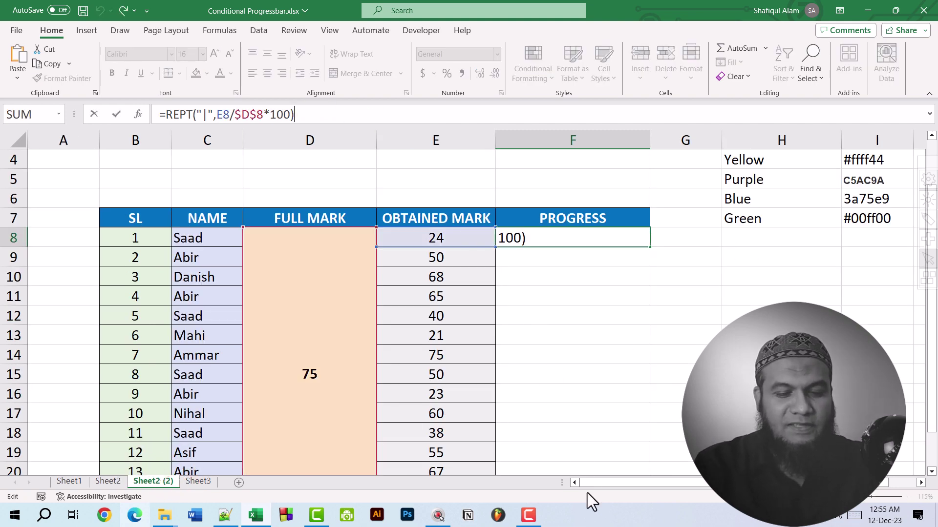
type("&")
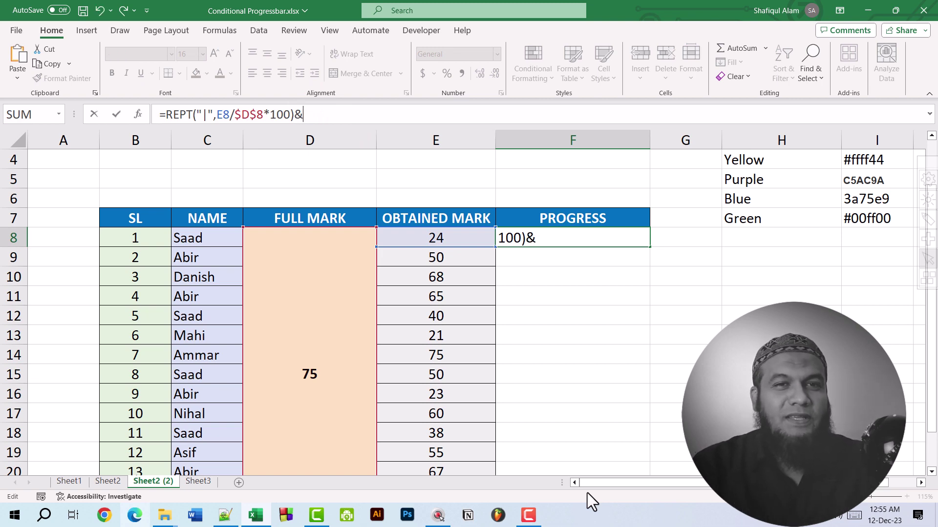
type("TEXT")
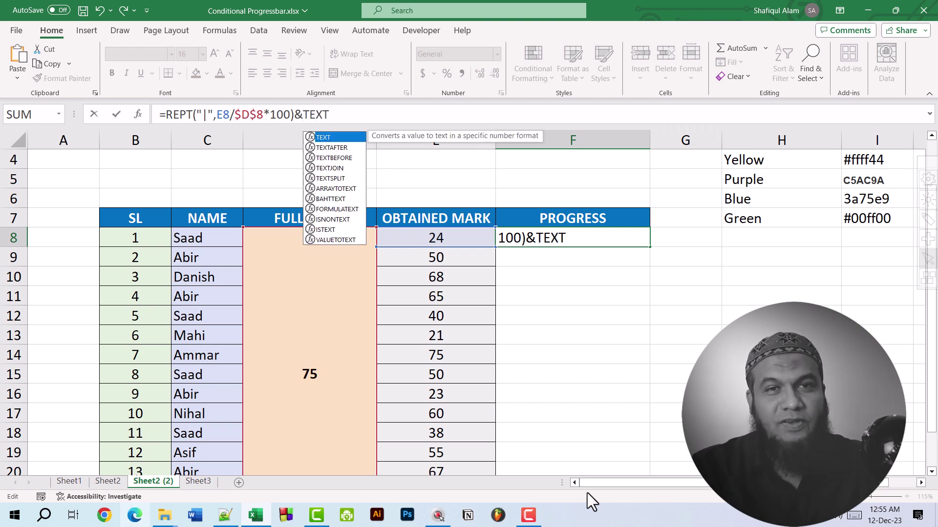
type("(")
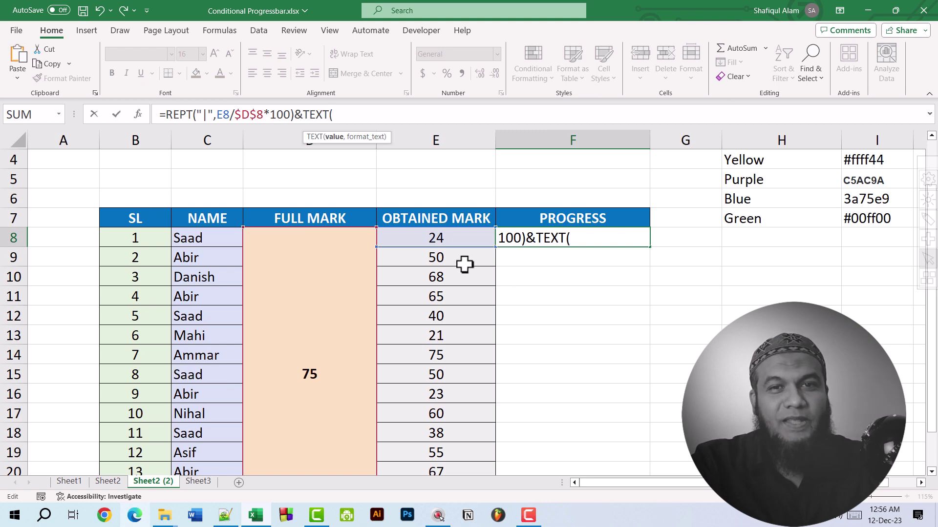
Step: Enter E8/$D$8 as the value argument of the TEXT function in F8, with the full mark reference absolute
left_click(441, 239)
type("/")
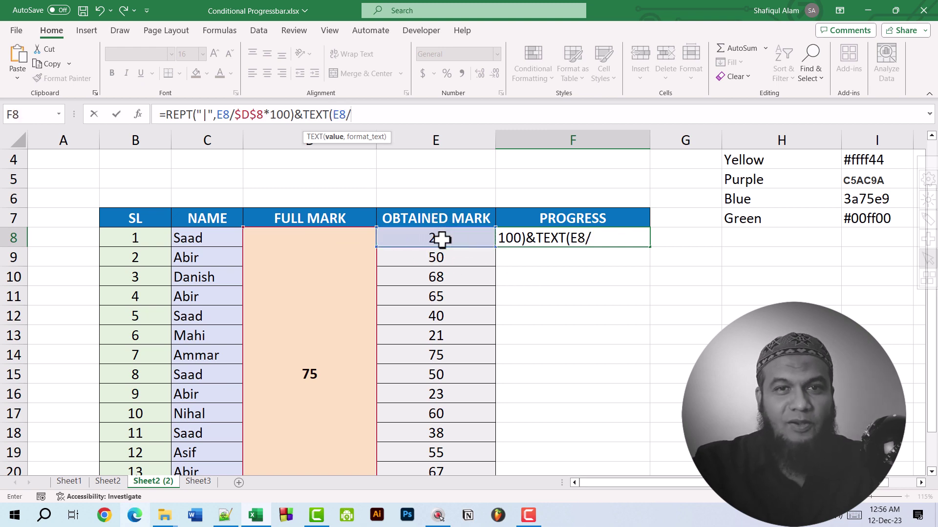
left_click(301, 283)
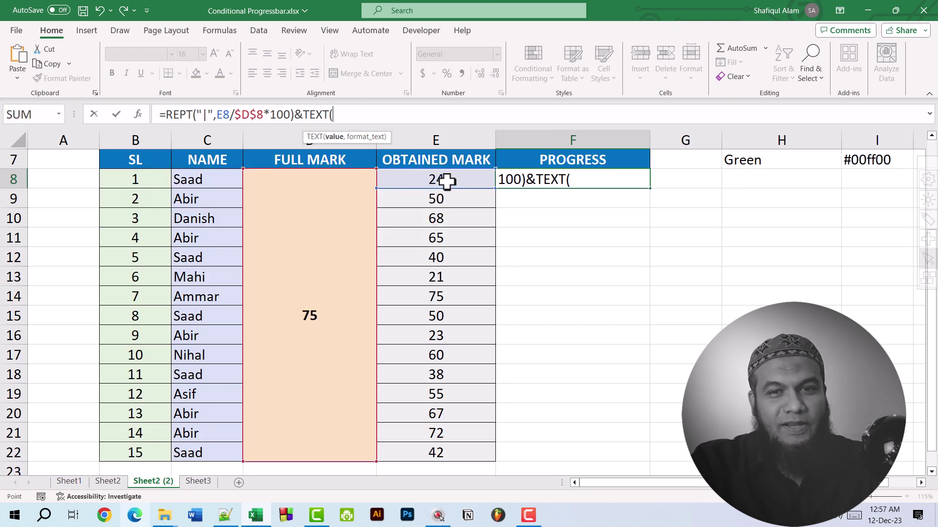
left_click(447, 184)
type("/")
left_click(351, 196)
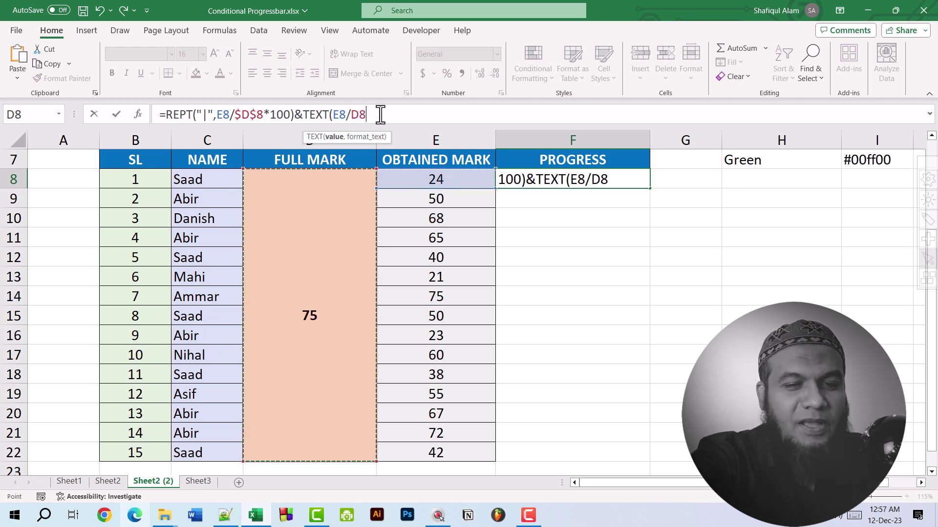
key("F4")
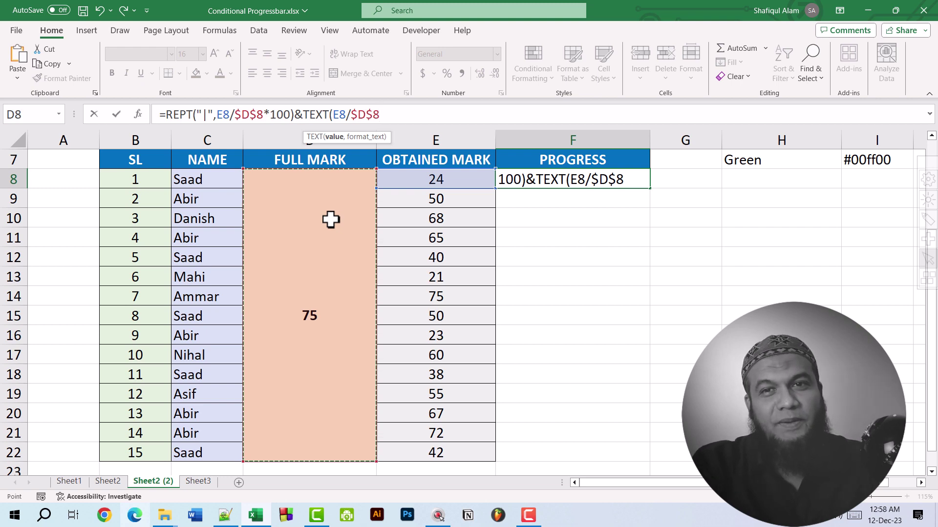
Step: Finish the TEXT function in F8 with the format text "0%", correcting the closing quotation mark to follow the percent sign
type(",")
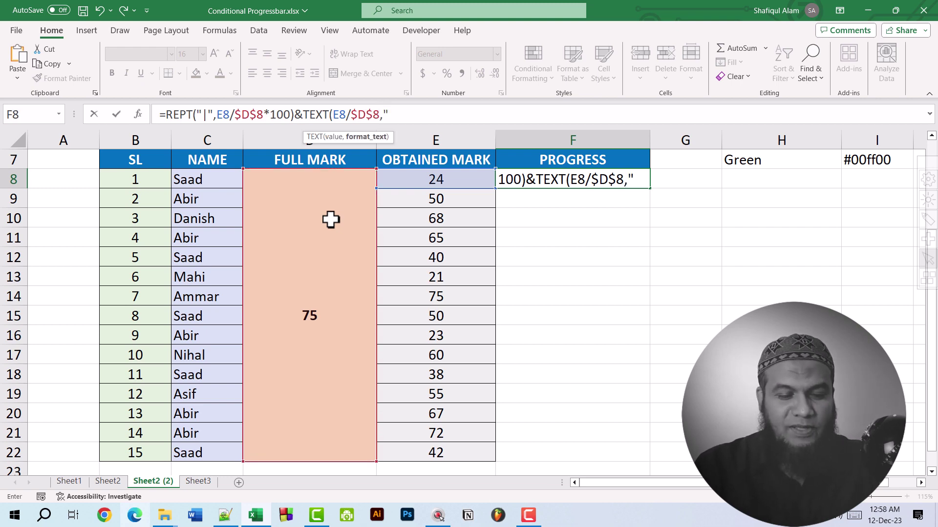
type("\"0%")
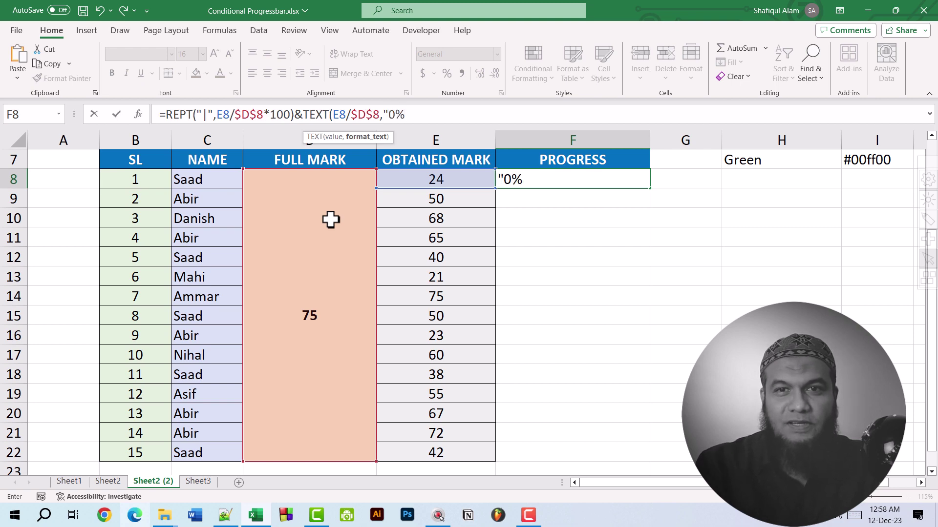
key("Return")
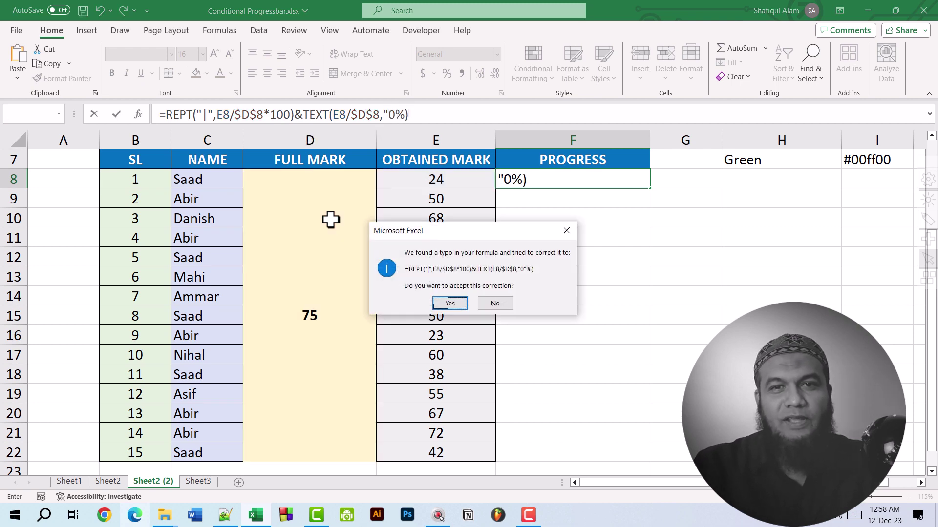
left_click(440, 307)
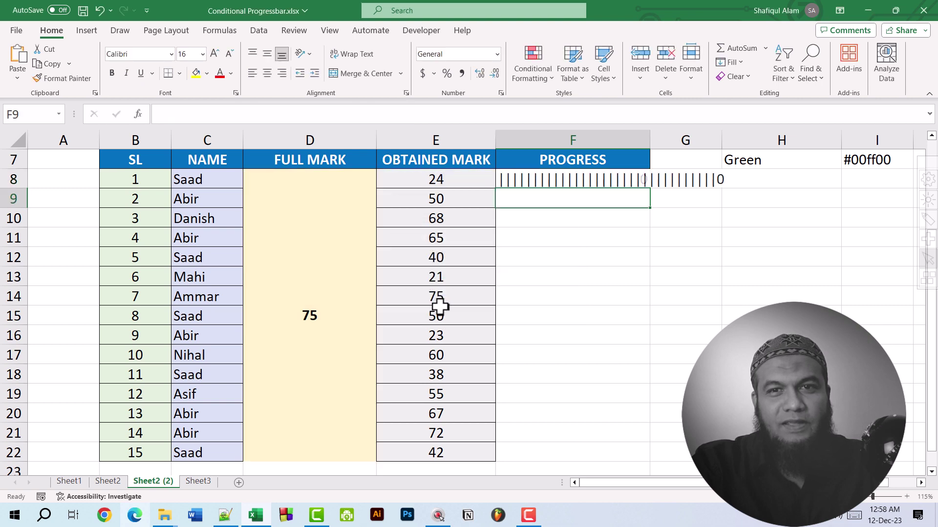
left_click(590, 178)
left_click(401, 115)
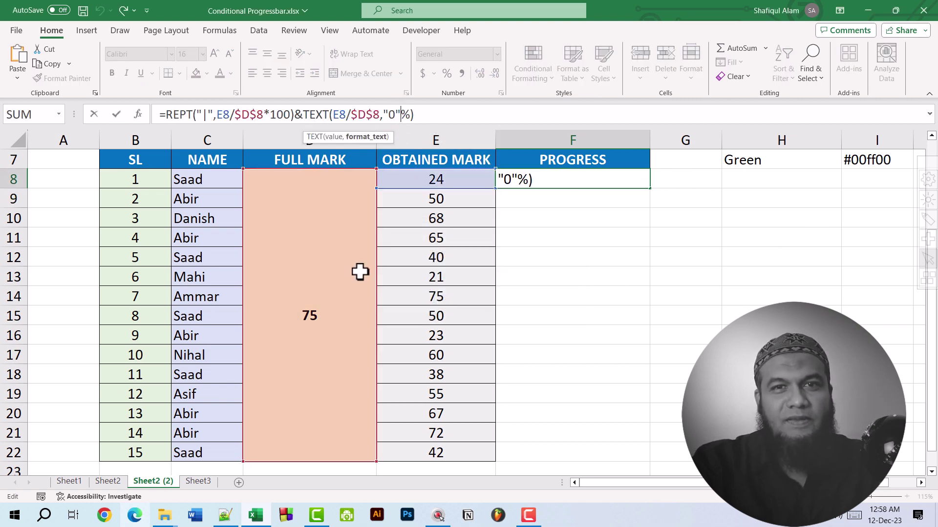
key("BackSpace")
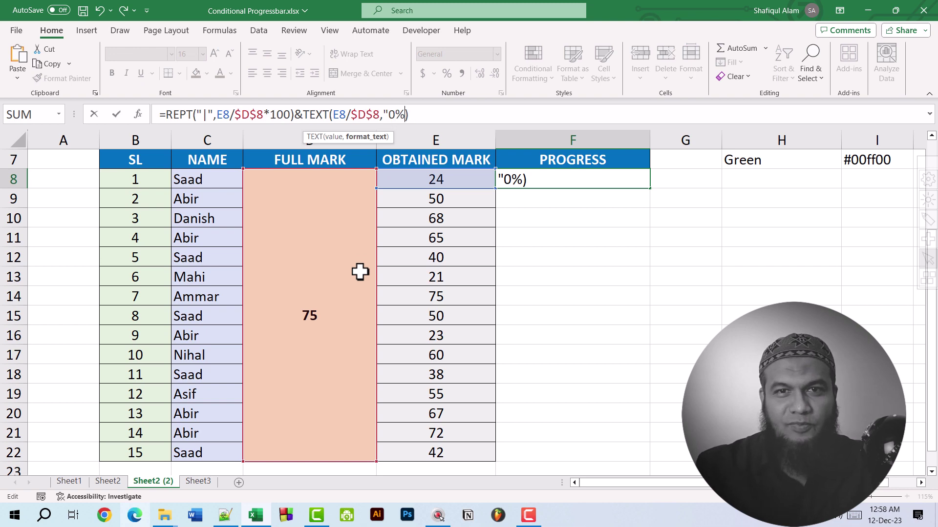
key("Return")
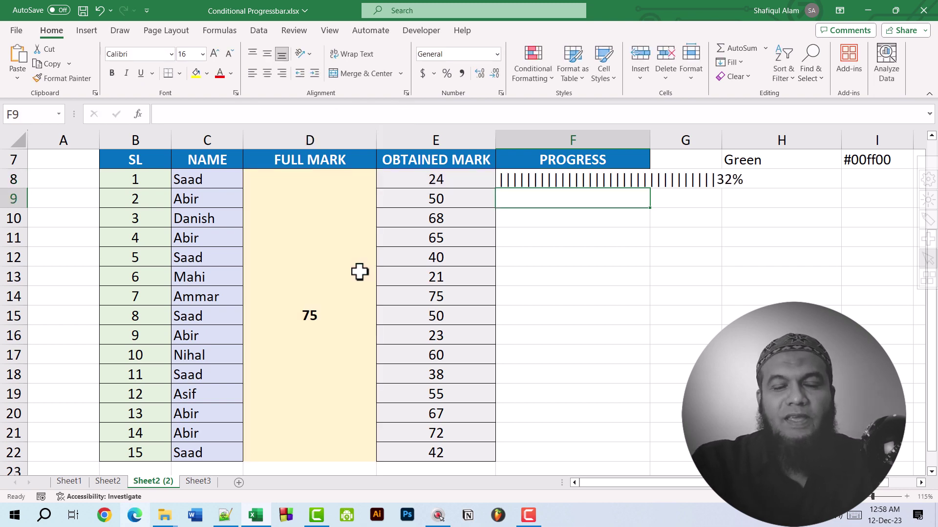
Step: Set the font of F8 to Playbill, as used for the bars on Sheet2, and fill the cell down to F22
left_click(644, 187)
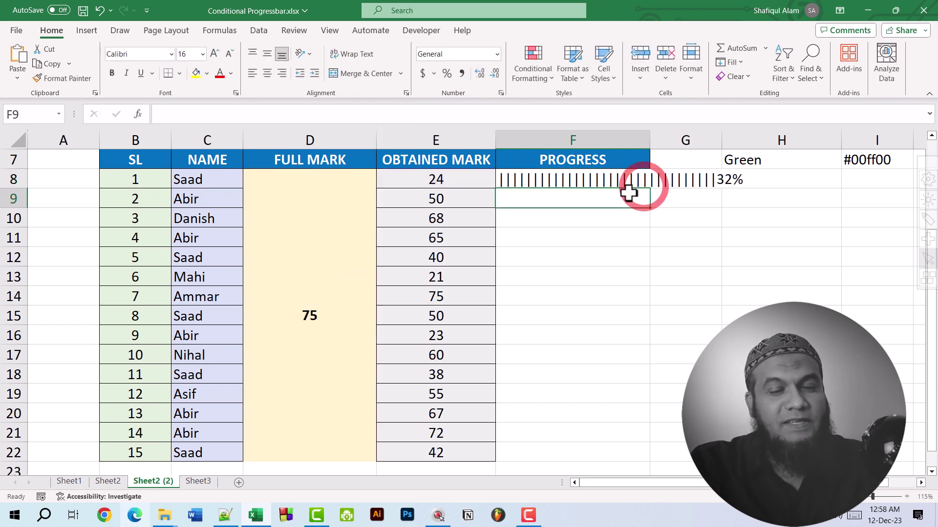
left_click(575, 175)
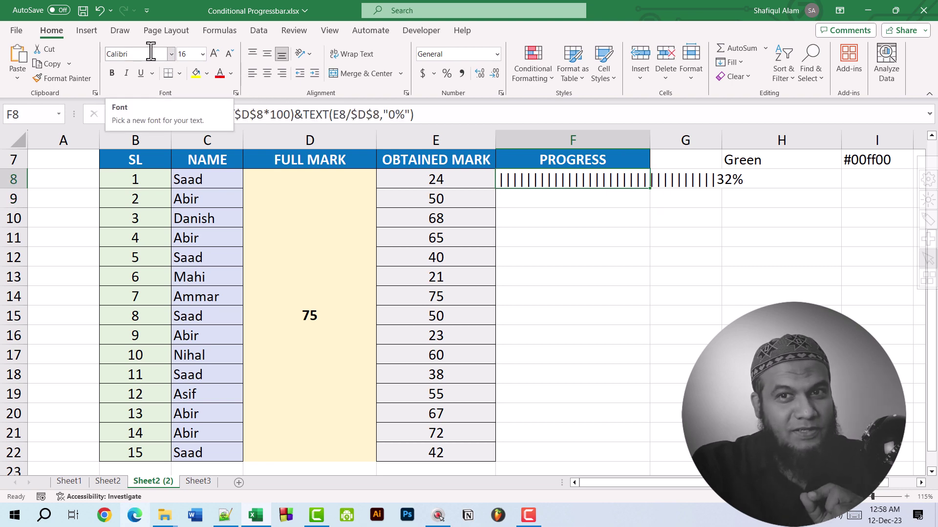
left_click(114, 481)
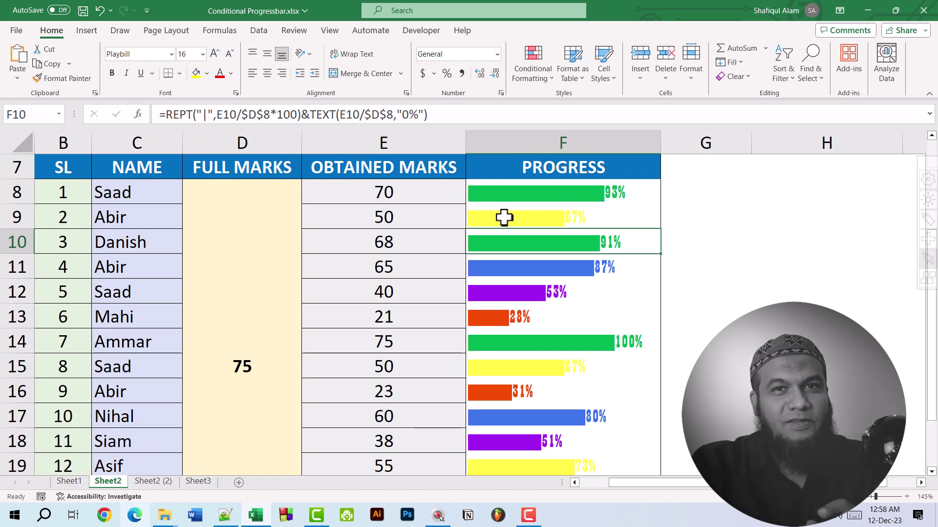
left_click(161, 482)
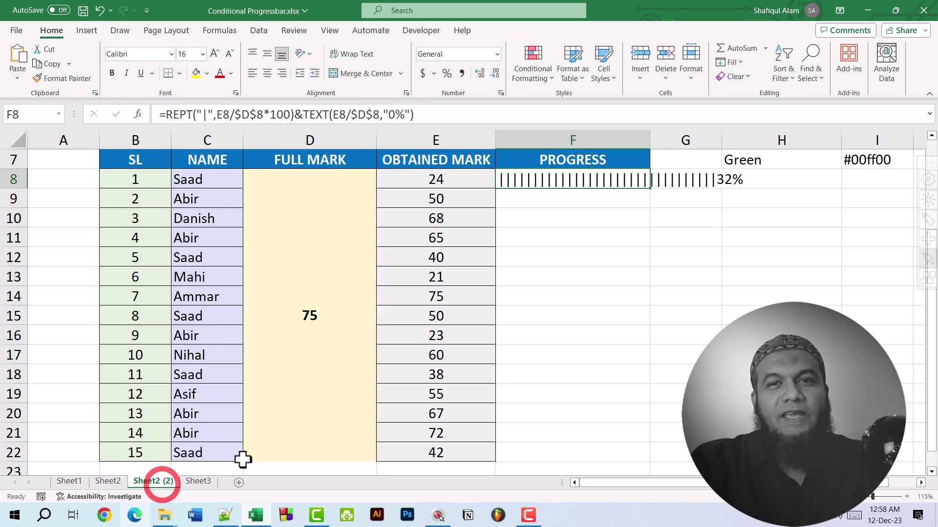
left_click(154, 54)
type("Playbill")
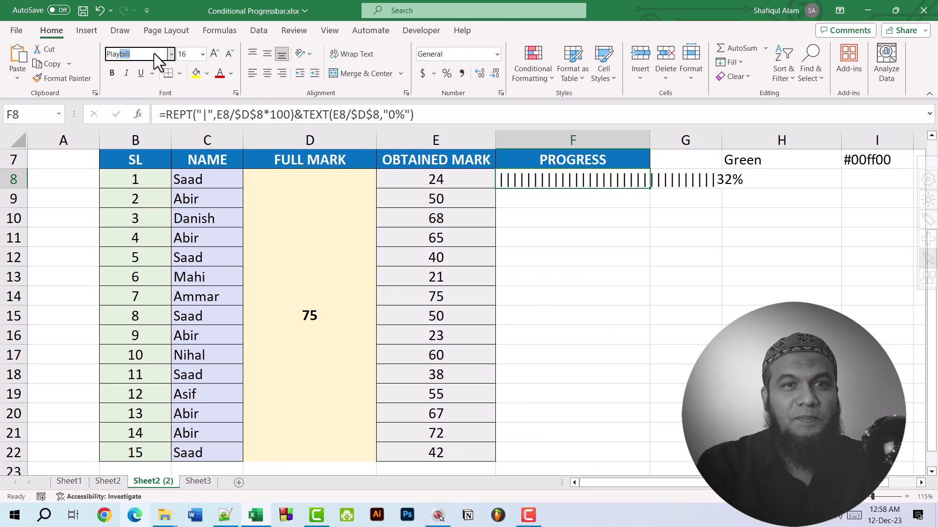
key("Return")
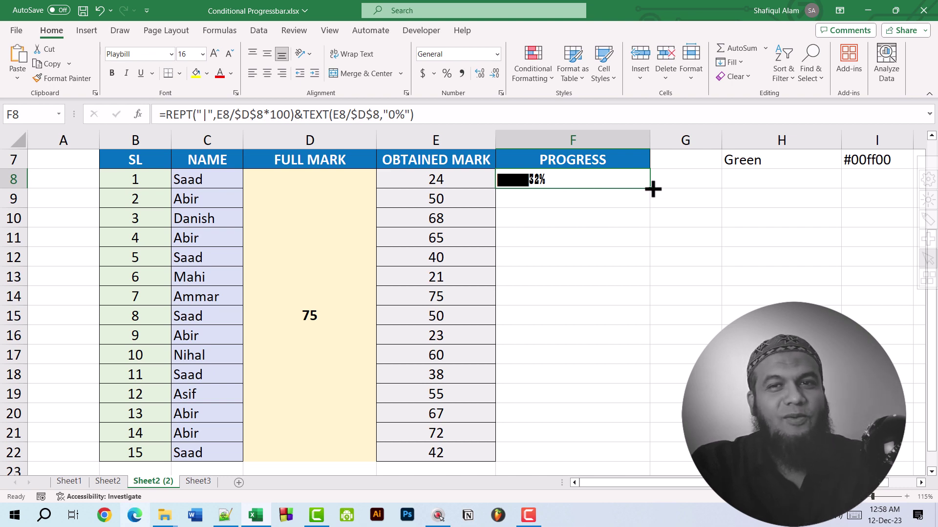
left_click_drag(653, 188, 649, 461)
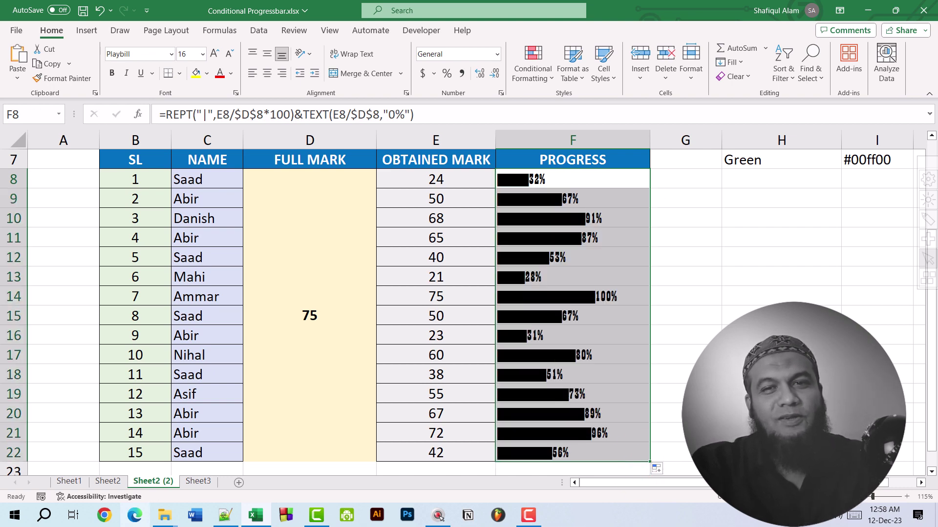
left_click(590, 264)
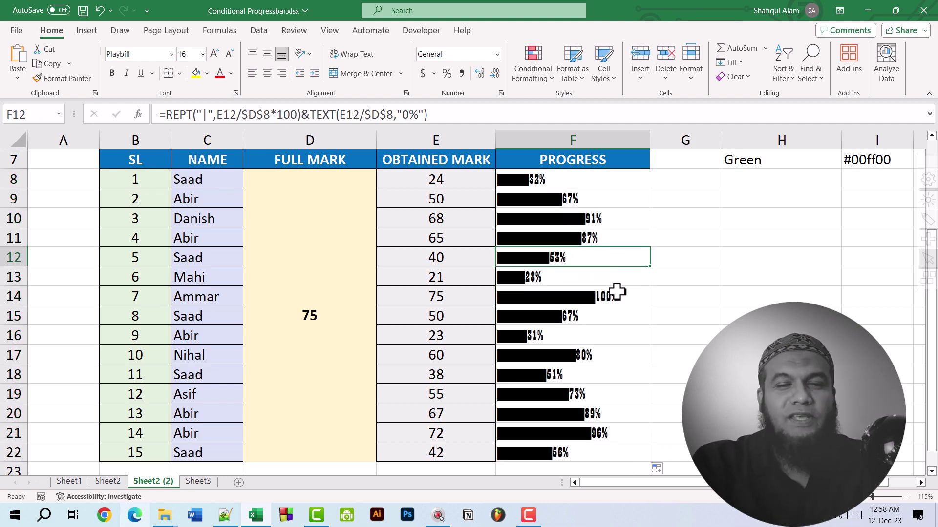
Step: Start a new conditional formatting rule for F8:F22 that uses a formula to determine which cells to format
left_click_drag(582, 177, 581, 447)
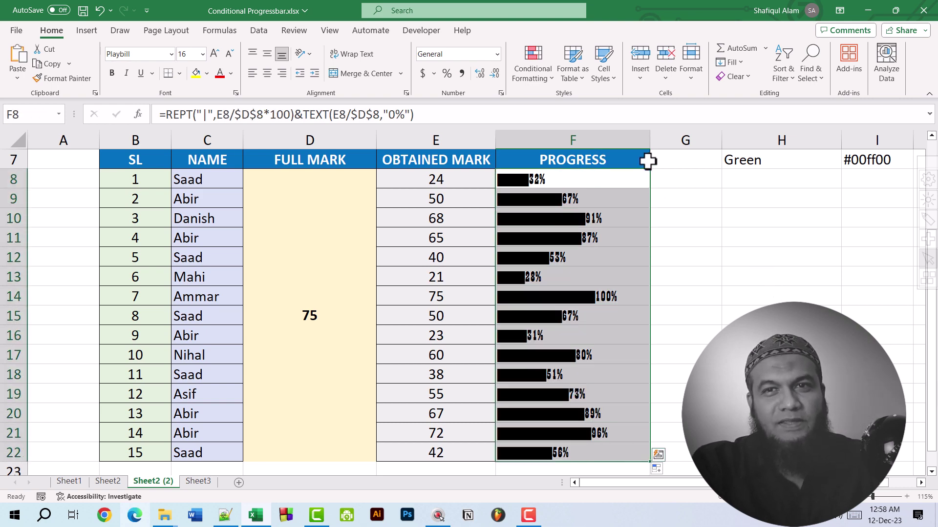
left_click(533, 71)
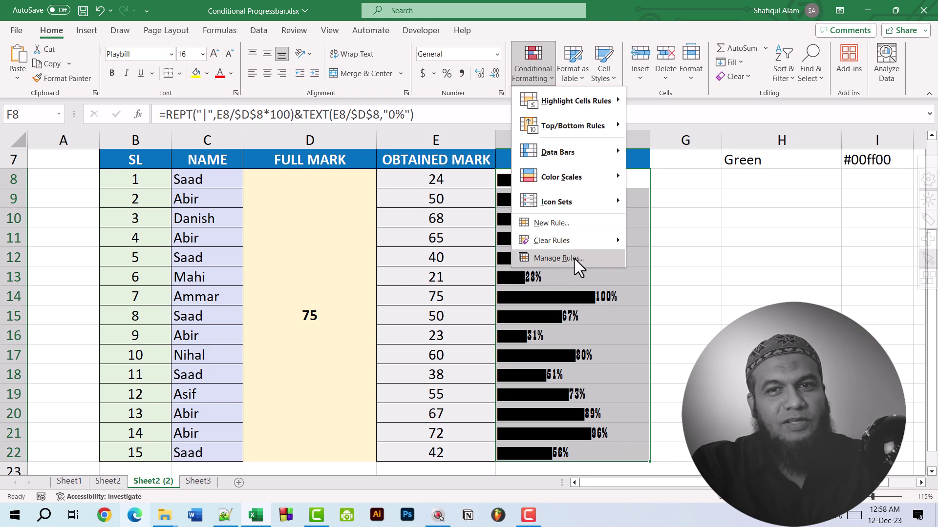
left_click(590, 223)
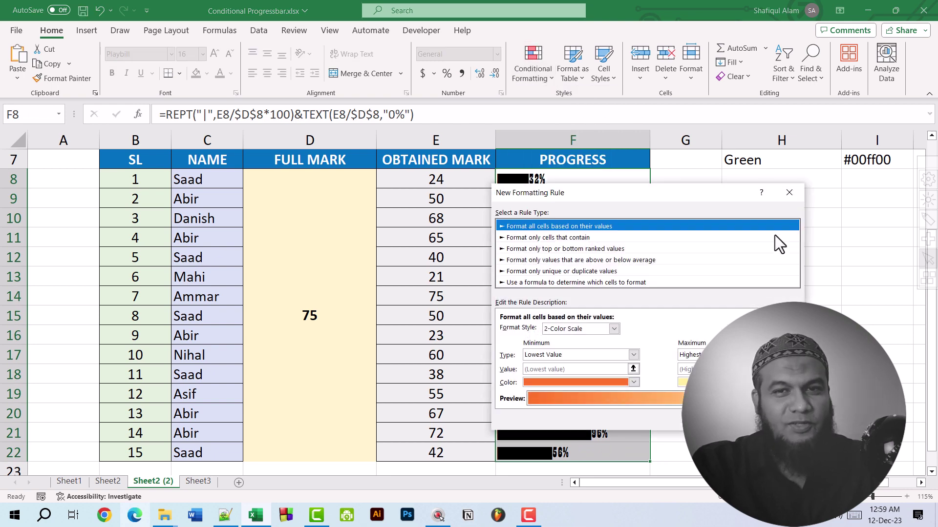
left_click(623, 282)
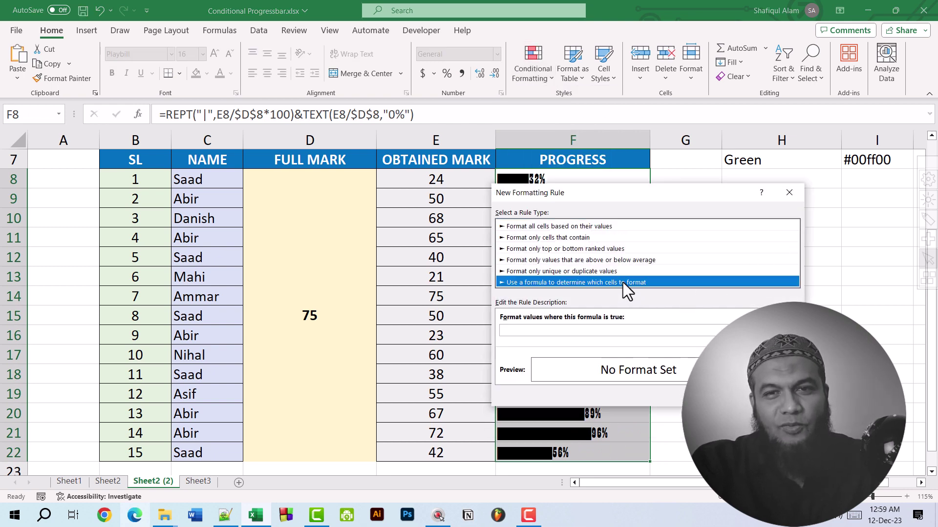
left_click(597, 330)
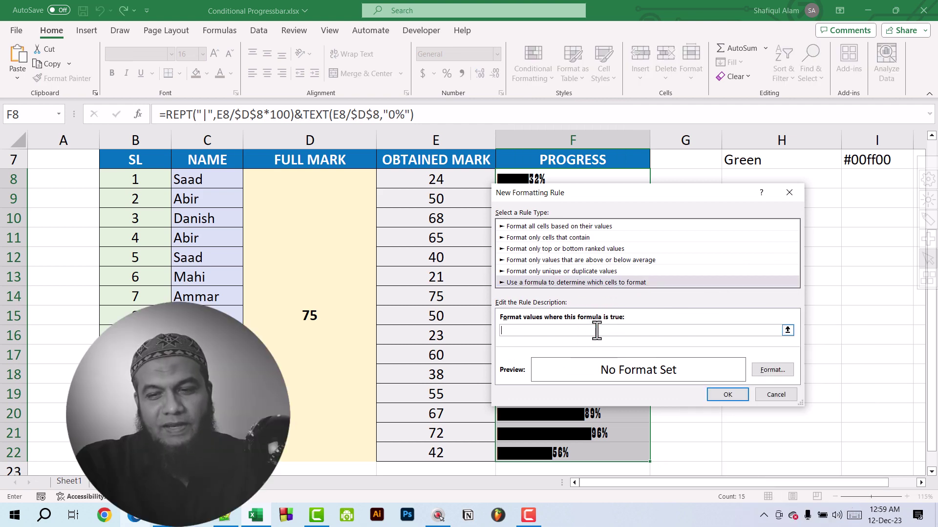
Step: Enter the obtained mark in E8 divided by the full mark in D8 as the rule formula, =$E$8/$D$8
type("=")
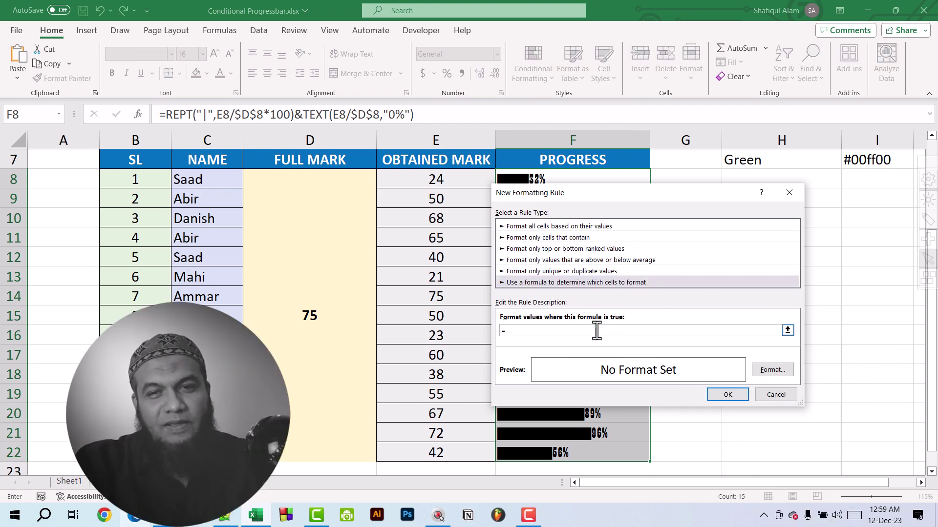
left_click(437, 180)
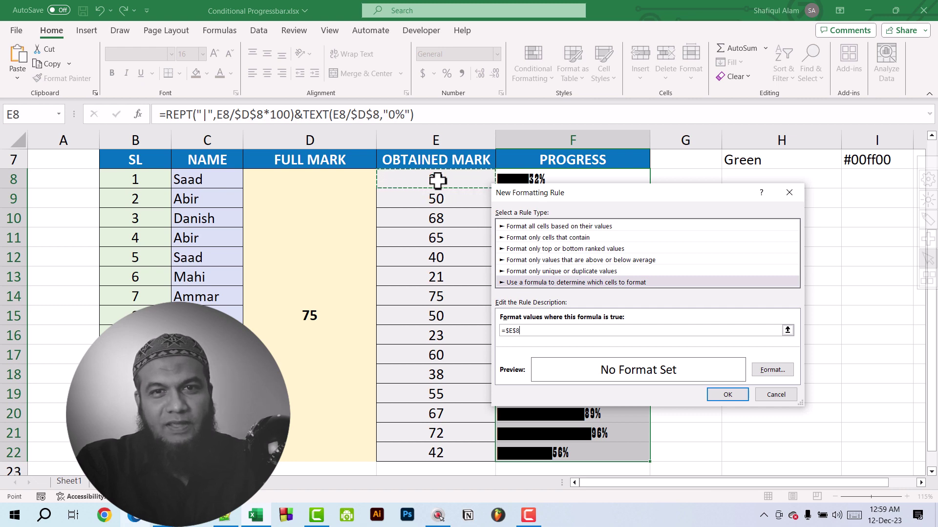
type("/")
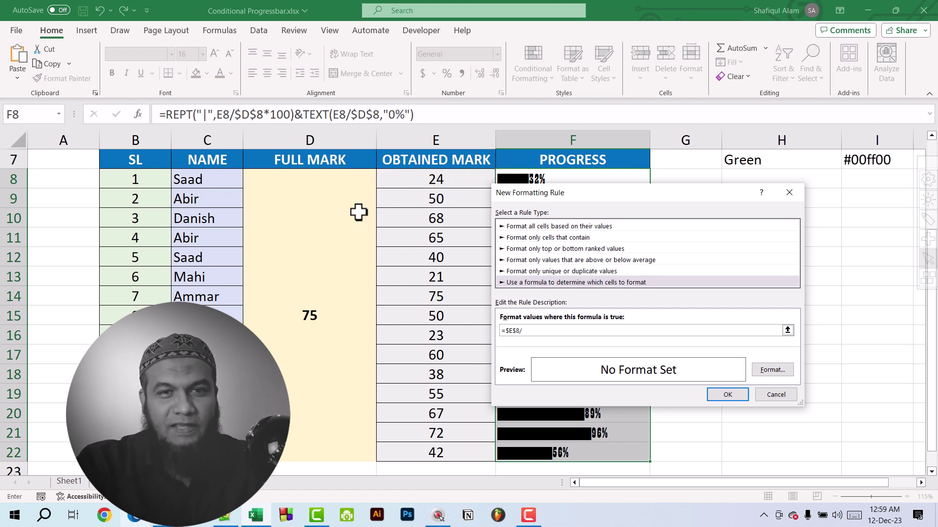
left_click(313, 211)
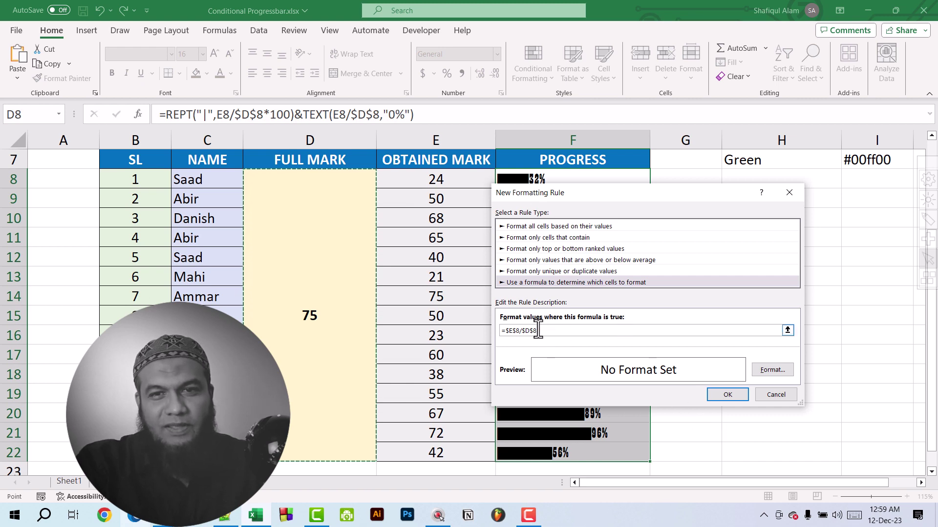
Step: Make the obtained mark reference in the rule formula relative, so that it reads =E8/$D$8
left_click(510, 331)
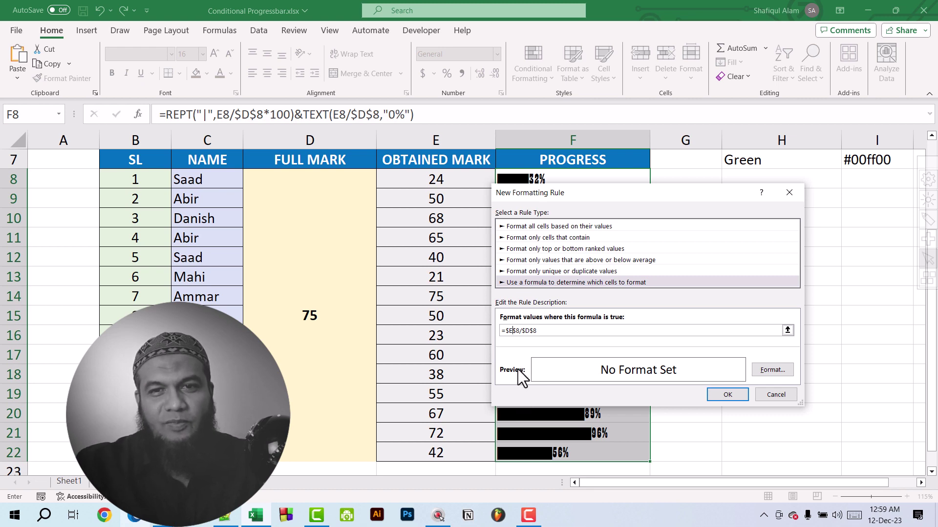
type("+$E")
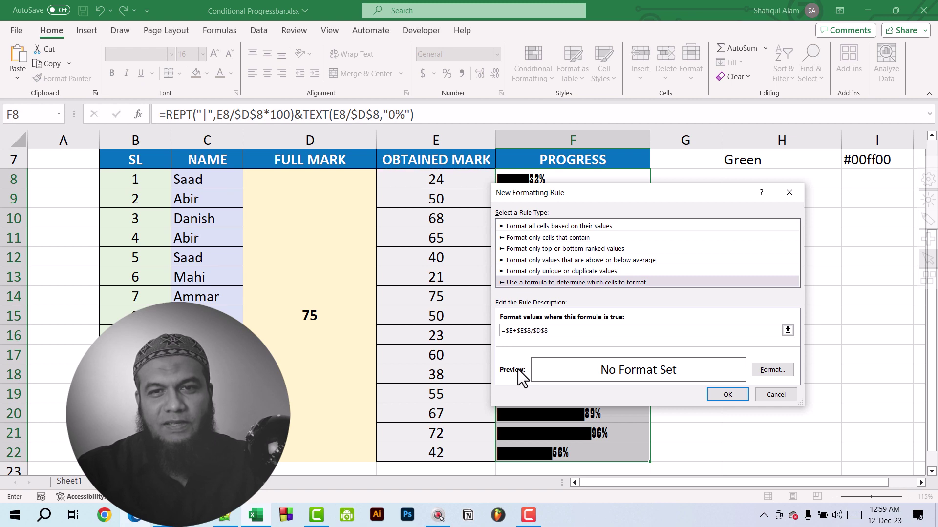
key("BackSpace")
key("BackSpace")
key("BackSpace")
key("BackSpace")
key("BackSpace")
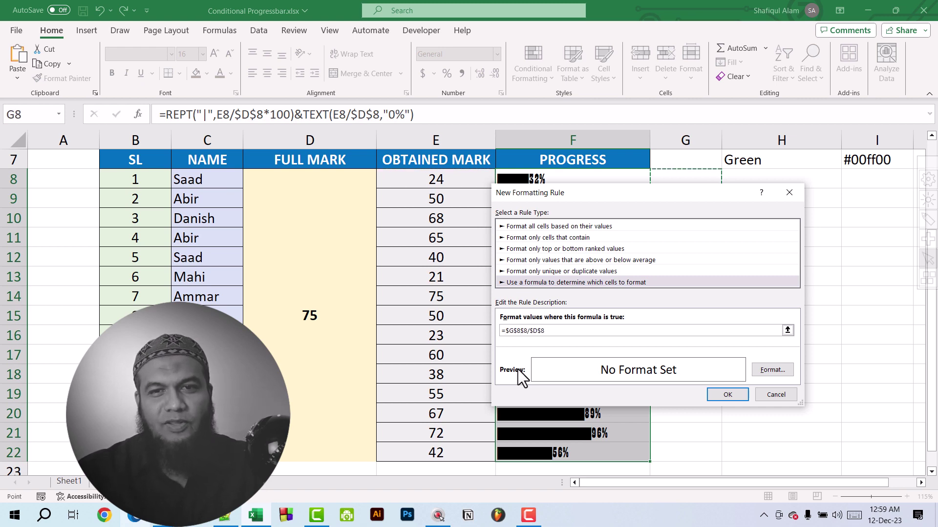
type("$G")
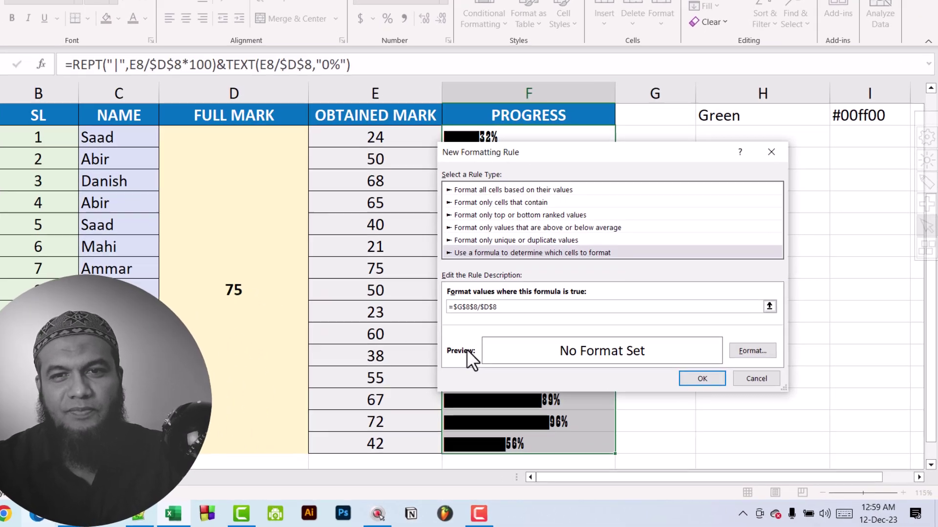
key("BackSpace")
key("BackSpace")
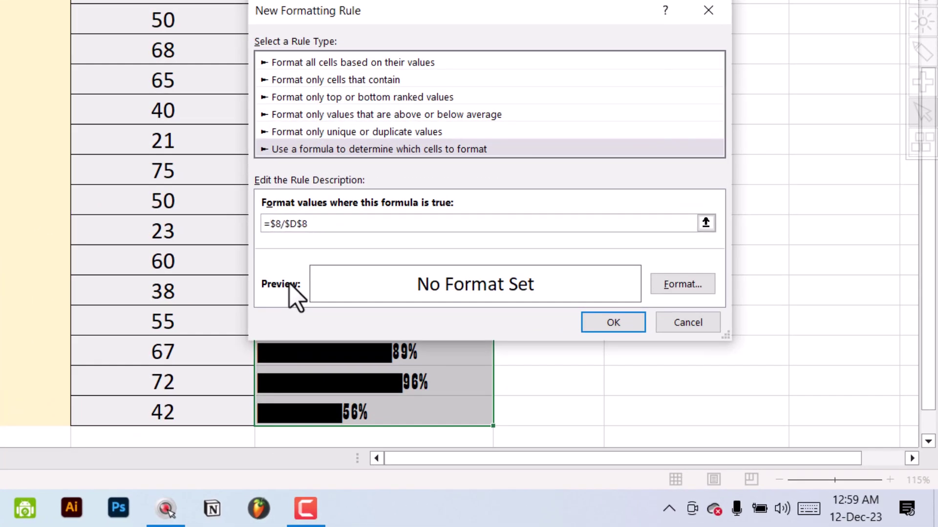
key("Delete")
type("E")
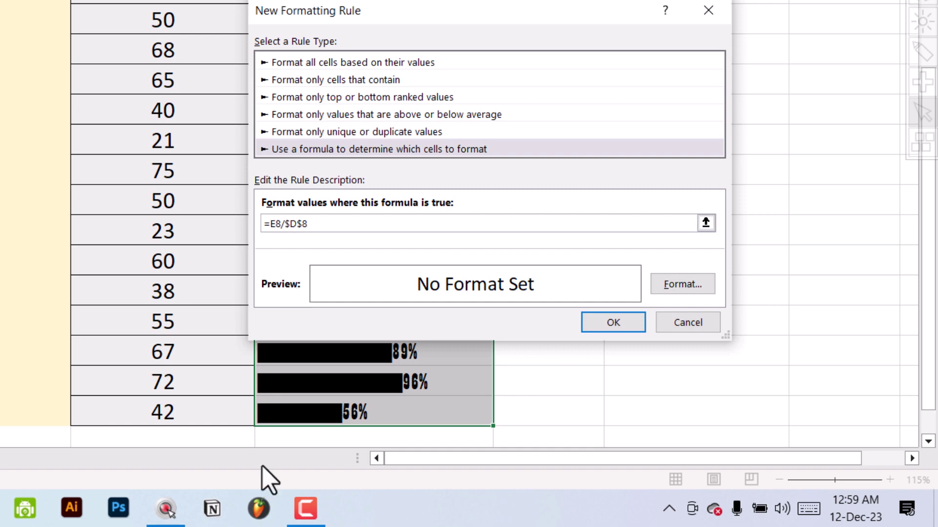
Step: Complete the rule formula as =E8/$D$8>=.8, set its font colour to the standard green and apply the rule
left_click(356, 224)
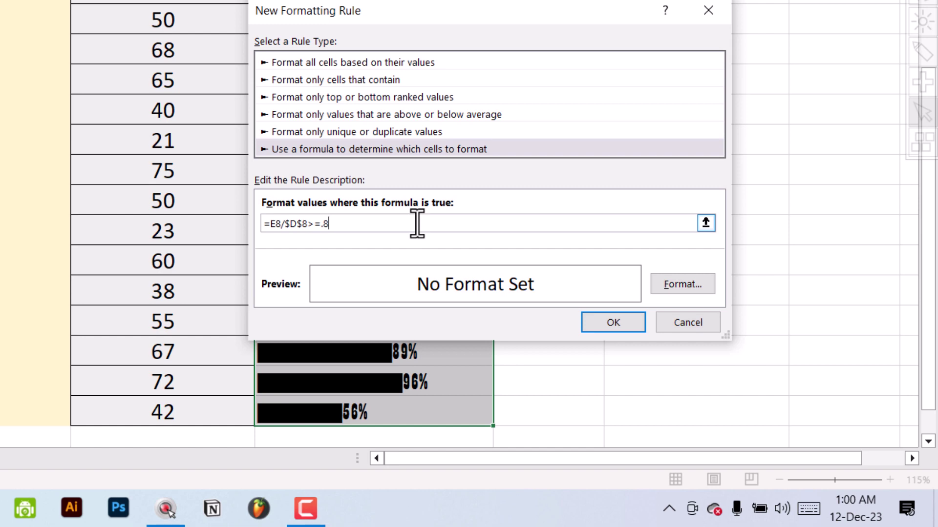
left_click(688, 285)
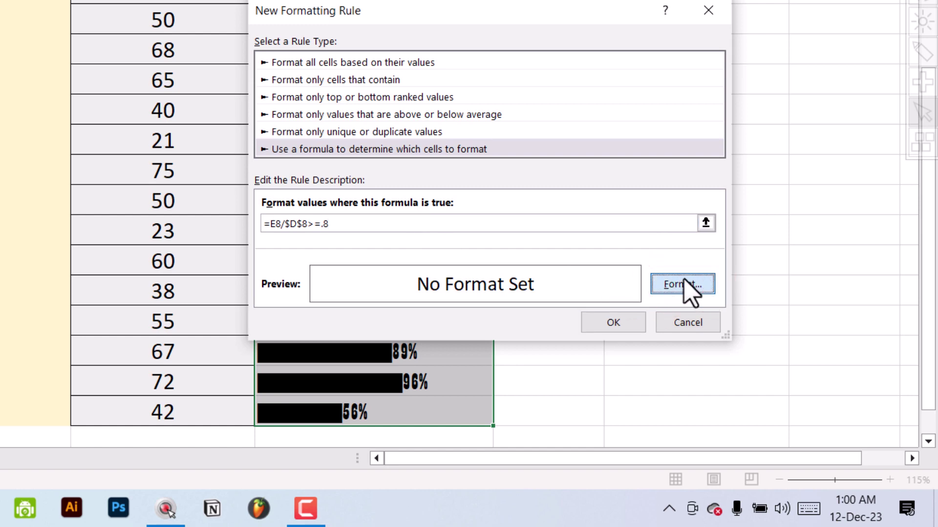
left_click(536, 116)
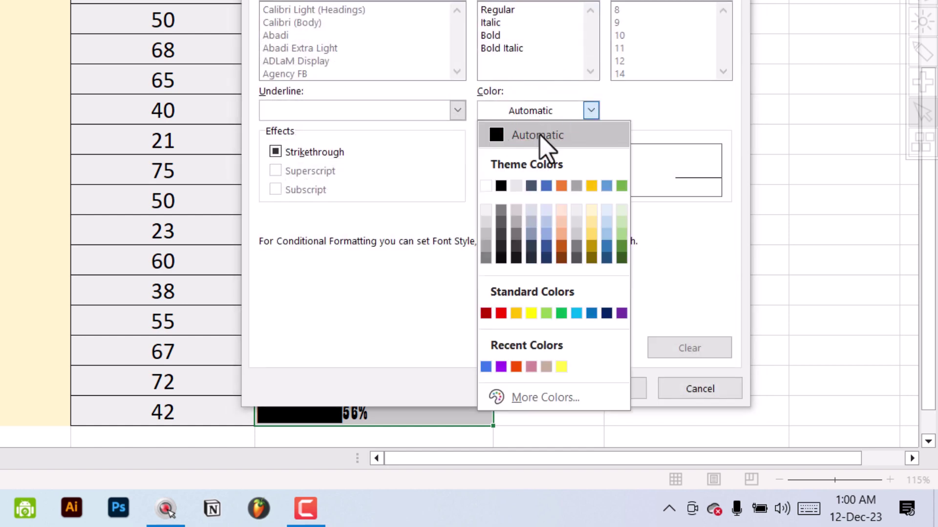
left_click(561, 313)
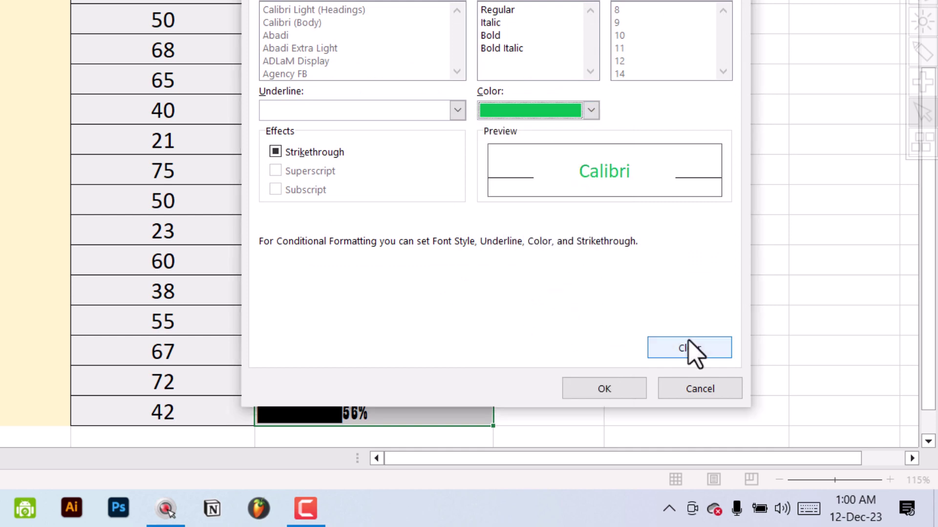
left_click(626, 393)
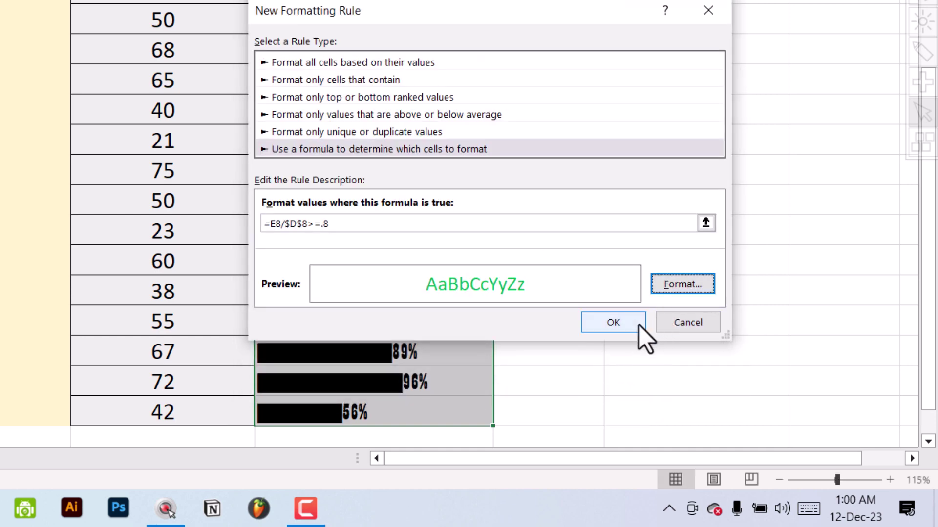
left_click(621, 321)
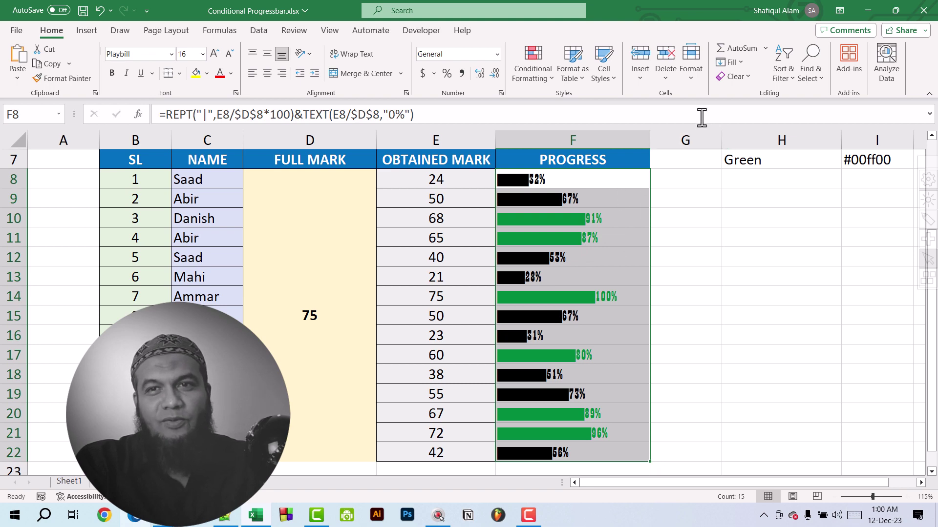
Step: Open the Conditional Formatting Rules Manager for the progress cells and duplicate the green rule
left_click(538, 82)
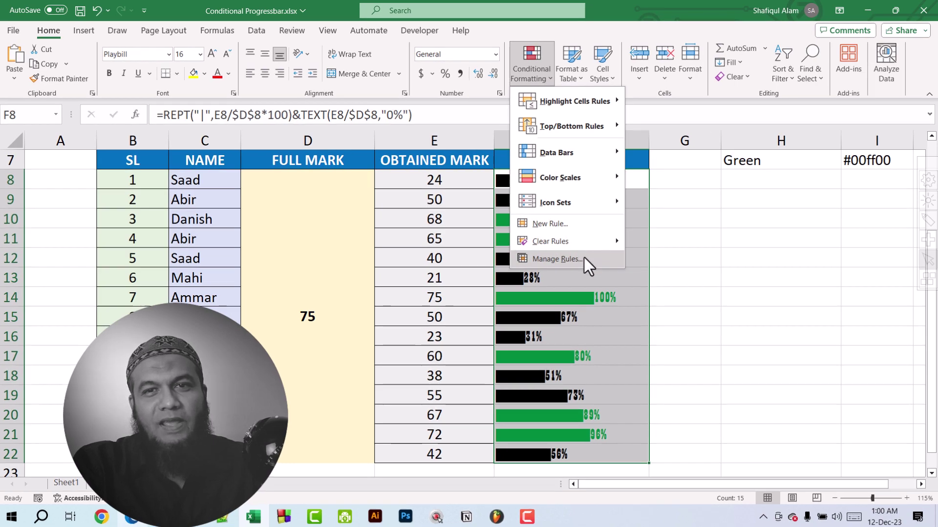
left_click(585, 258)
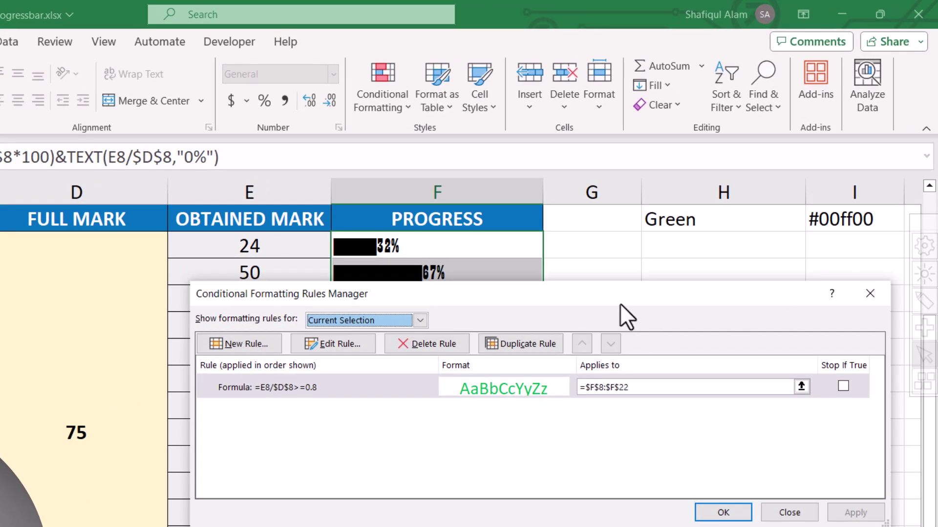
left_click_drag(620, 304, 622, 230)
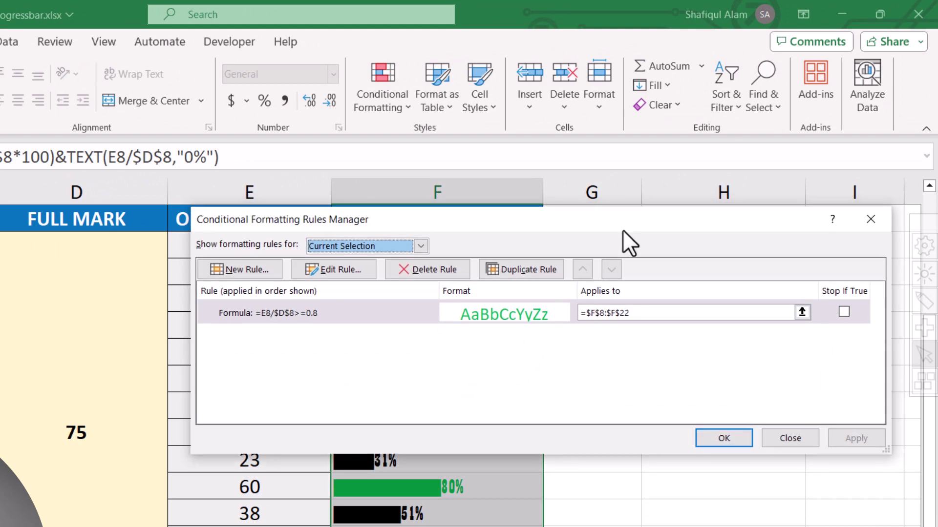
left_click(506, 269)
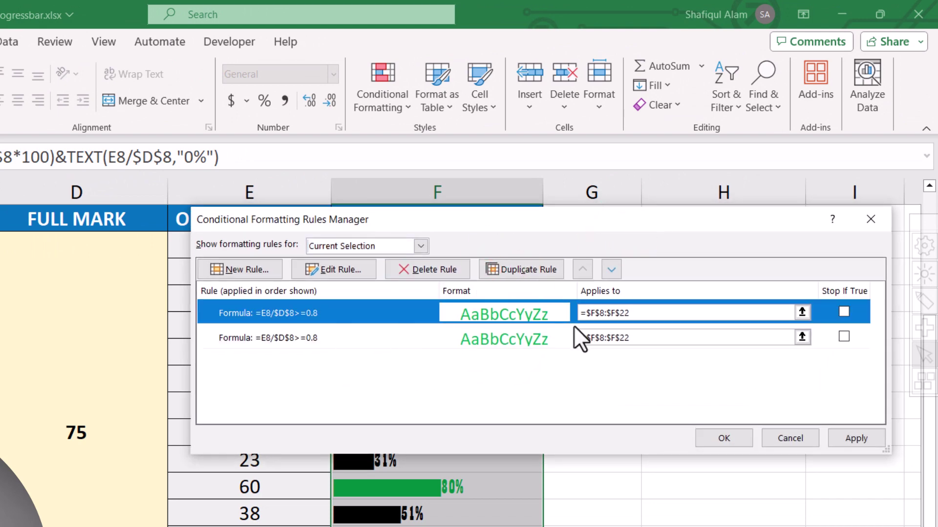
Step: Edit the lower copy of the rule so that its formula reads =E8/$D$8>=0.6
left_click(517, 339)
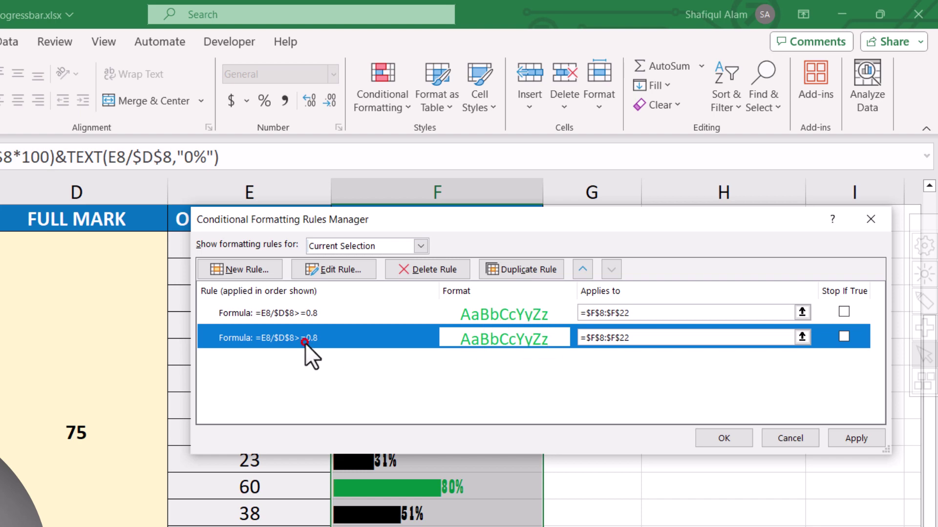
left_click(338, 271)
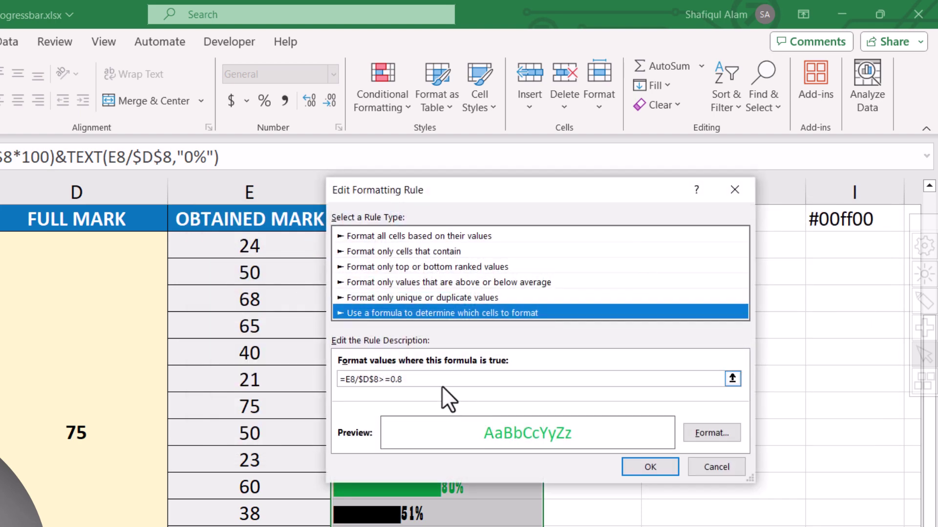
left_click(446, 379)
key("BackSpace")
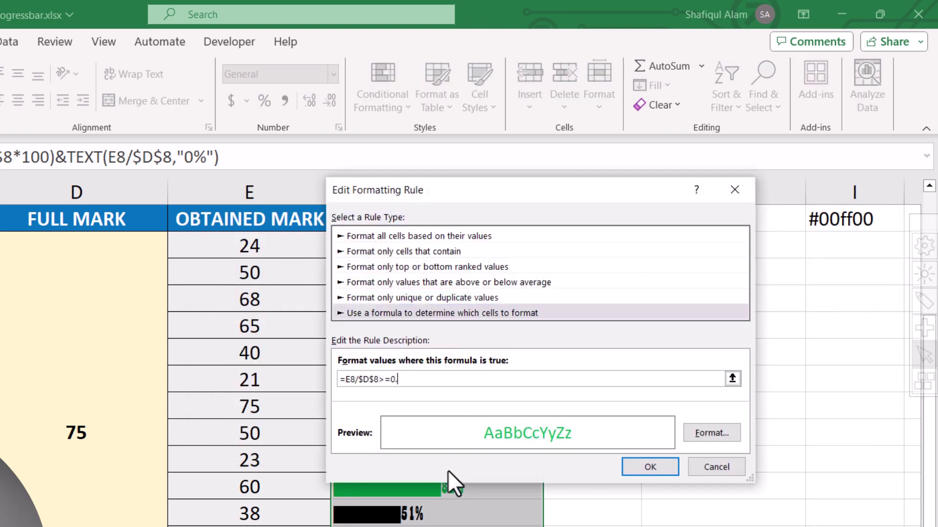
type("6")
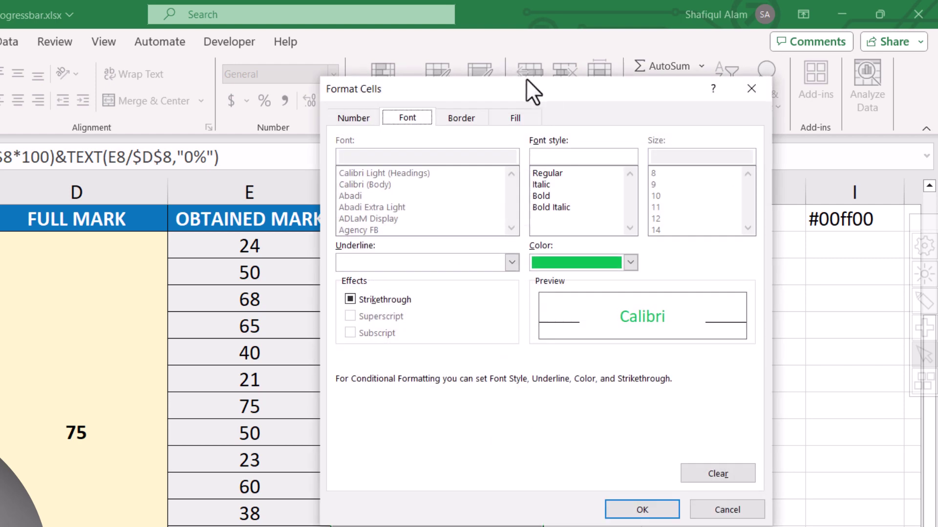
Step: Set the font colour of the >=0.6 rule to the recently used purple and save the rule
left_click(561, 263)
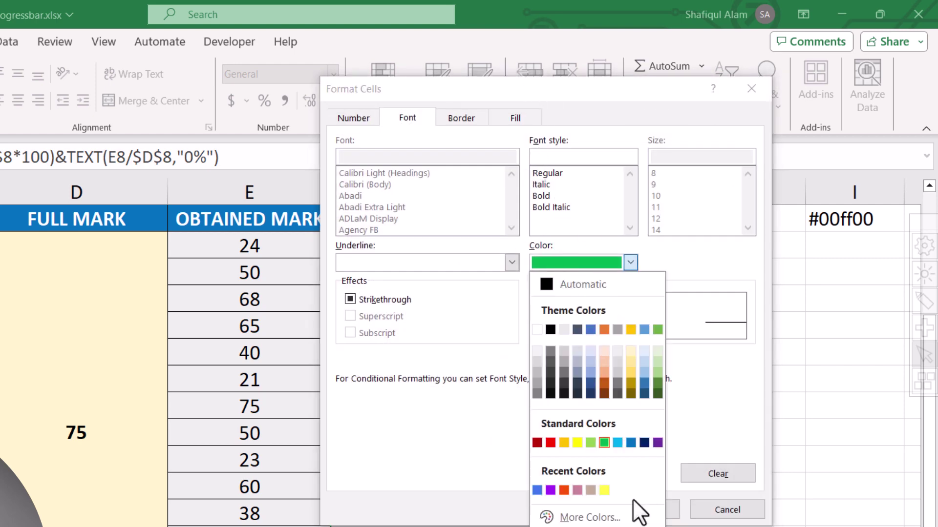
left_click(550, 490)
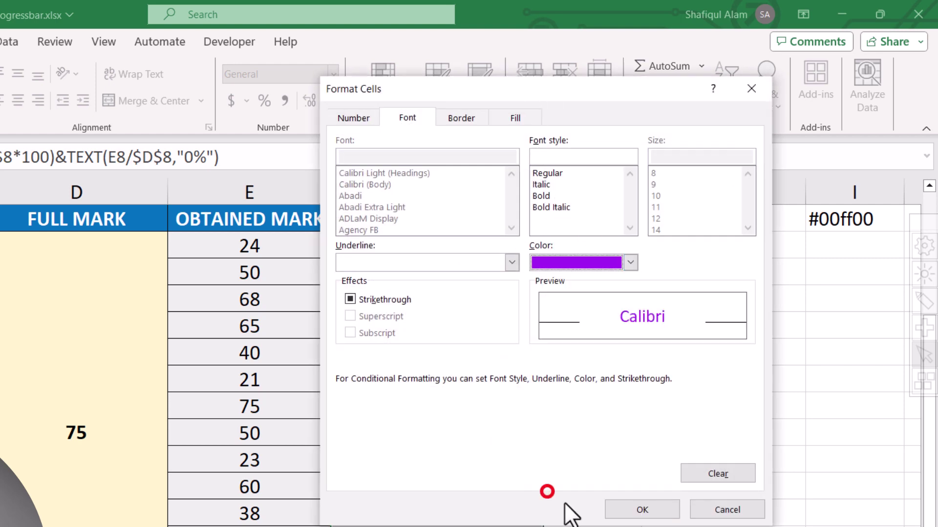
left_click(643, 509)
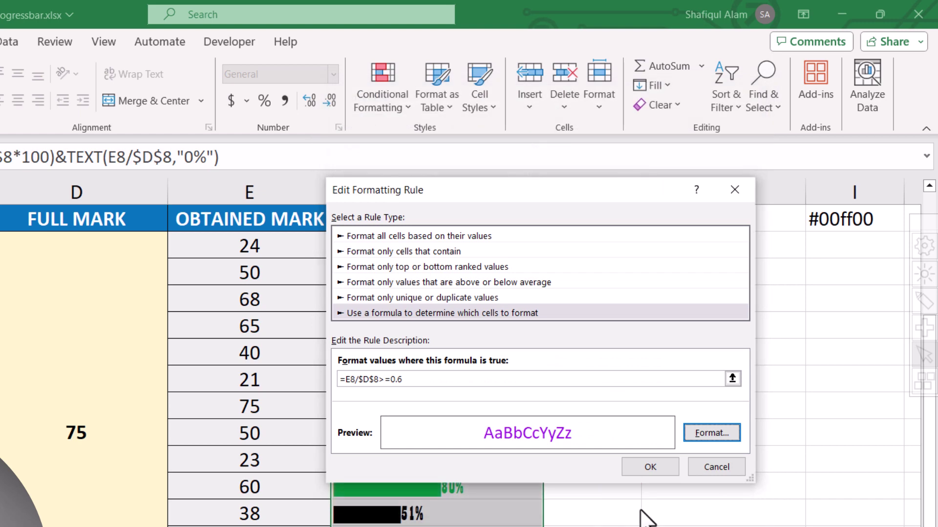
left_click(650, 467)
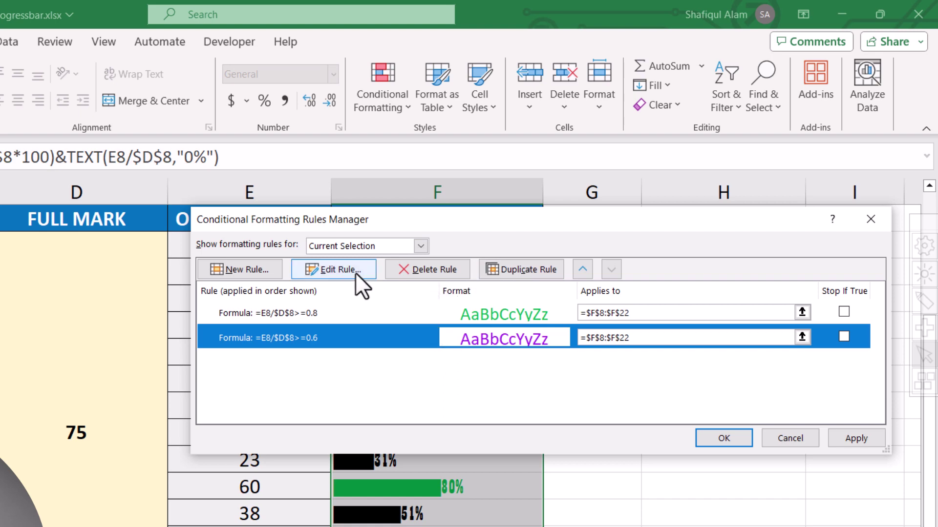
Step: Duplicate the purple >=0.6 rule and change the upper copy's formula to =E8/$D$8>=0.33
left_click(496, 271)
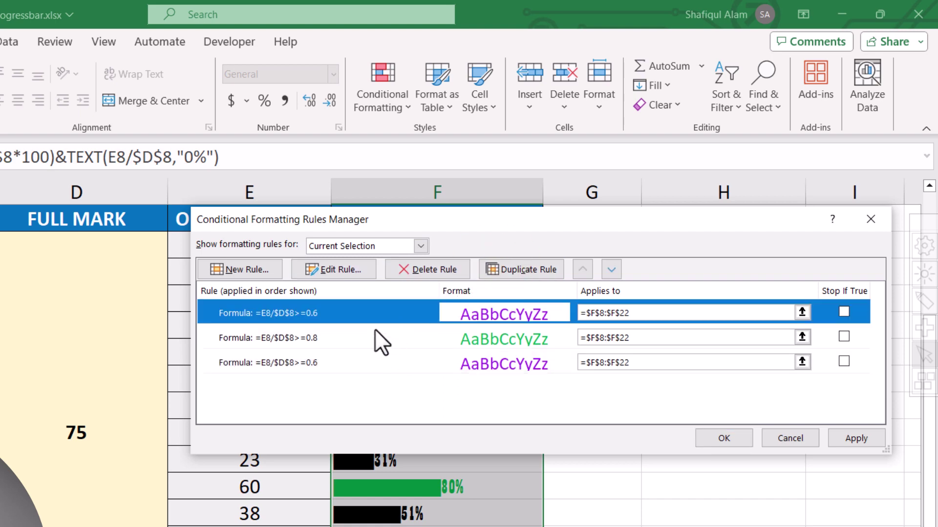
left_click(353, 275)
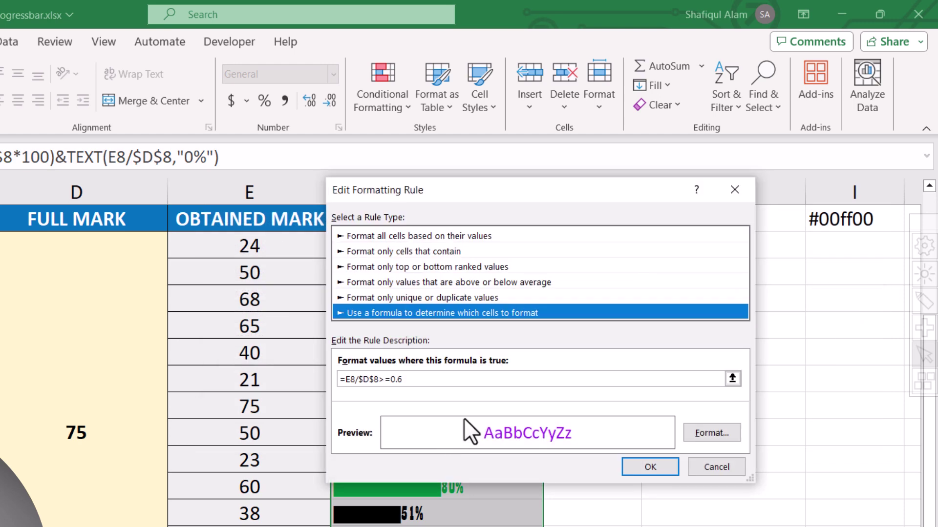
left_click(439, 378)
key("BackSpace")
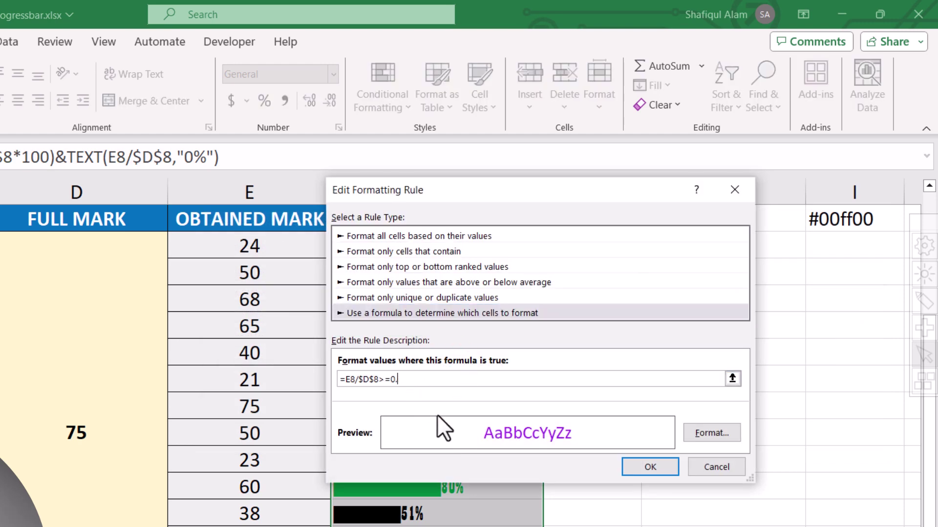
type("33")
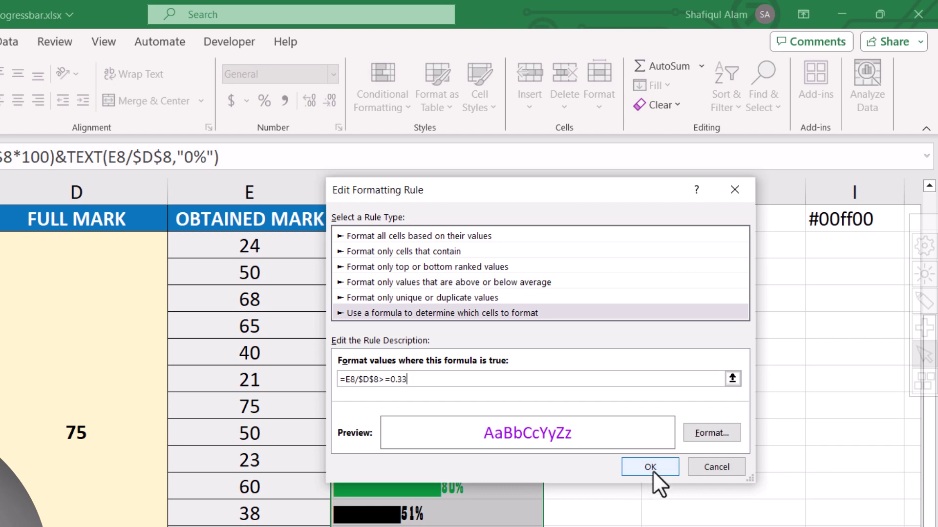
Step: Set the font colour of the >=0.33 rule to the standard light blue and save the rule
left_click(712, 434)
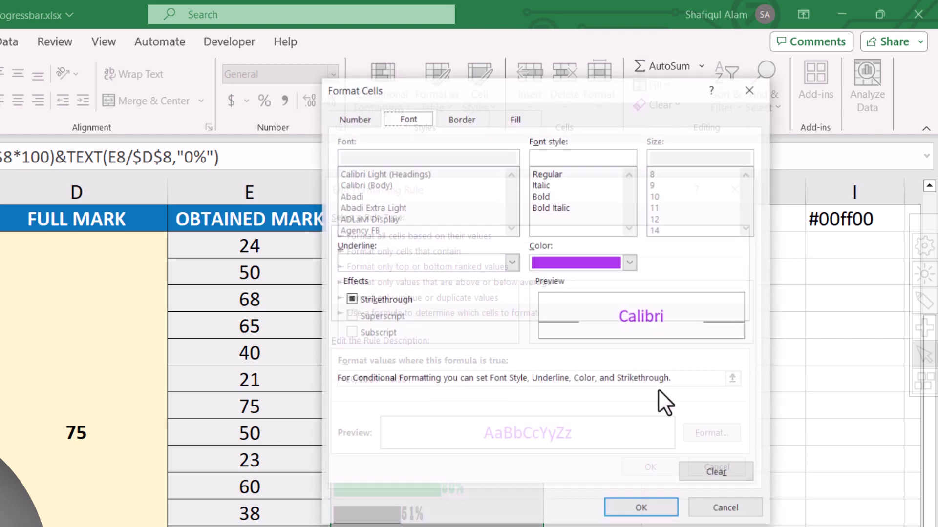
left_click(586, 263)
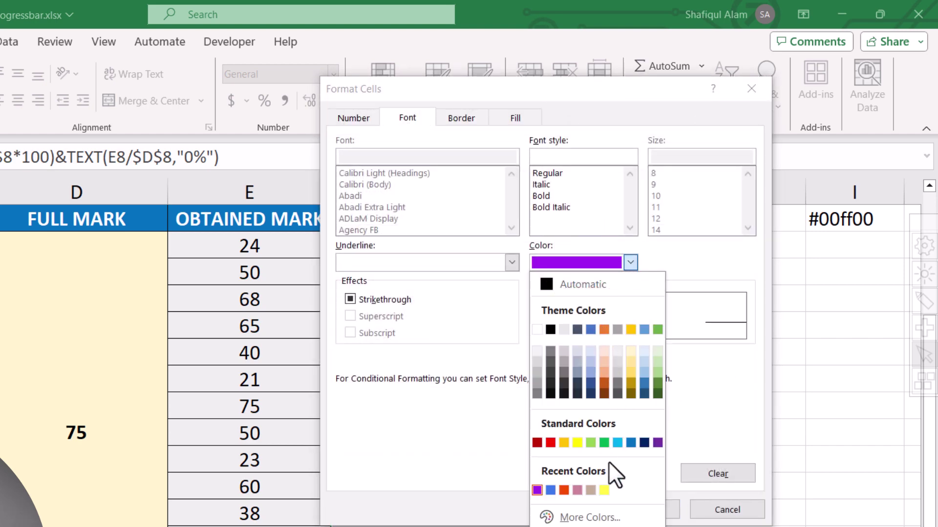
left_click(617, 442)
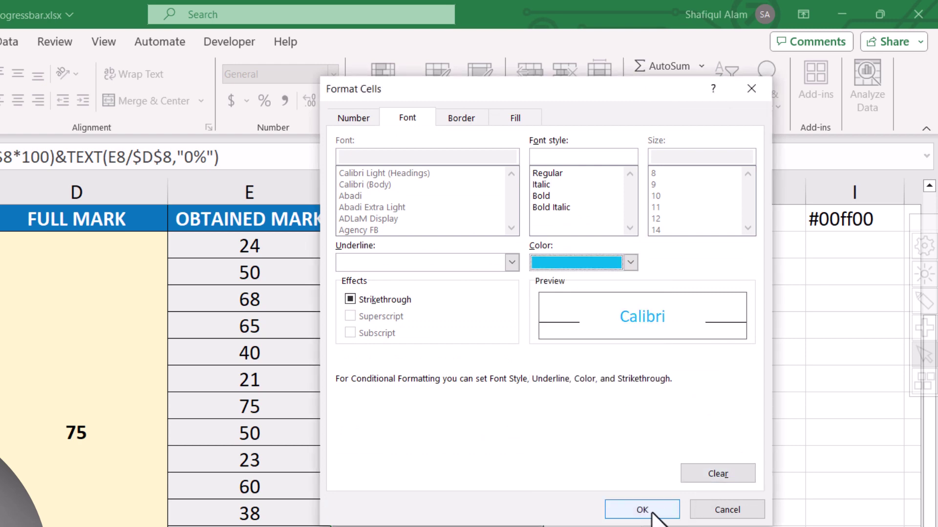
left_click(644, 510)
left_click(635, 462)
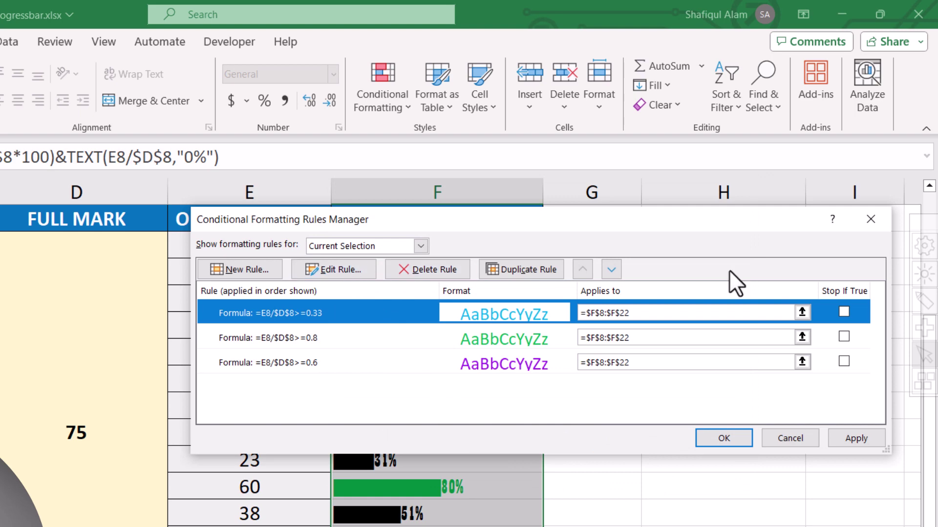
Step: Duplicate the >=0.33 rule and change the upper copy's formula to =E8/$D$8<0.33
left_click(514, 270)
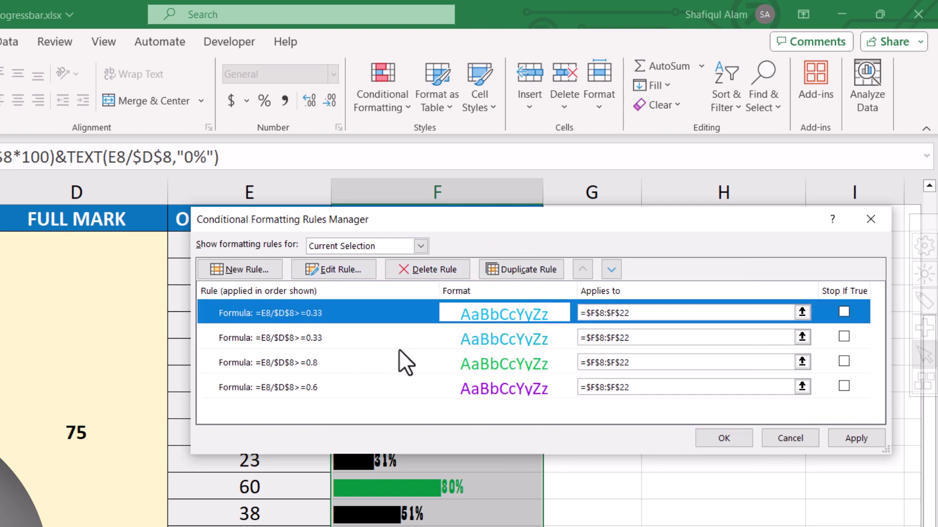
left_click(332, 271)
left_click(395, 373)
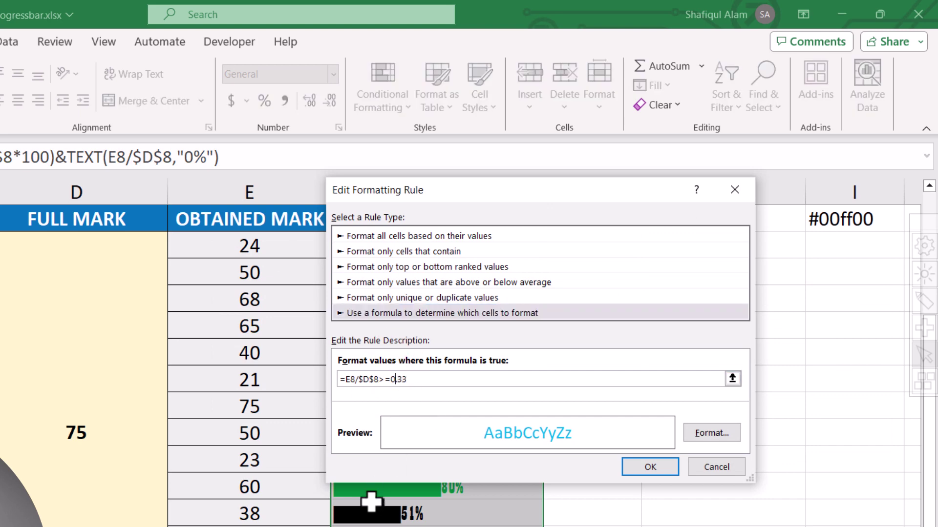
left_click(389, 379)
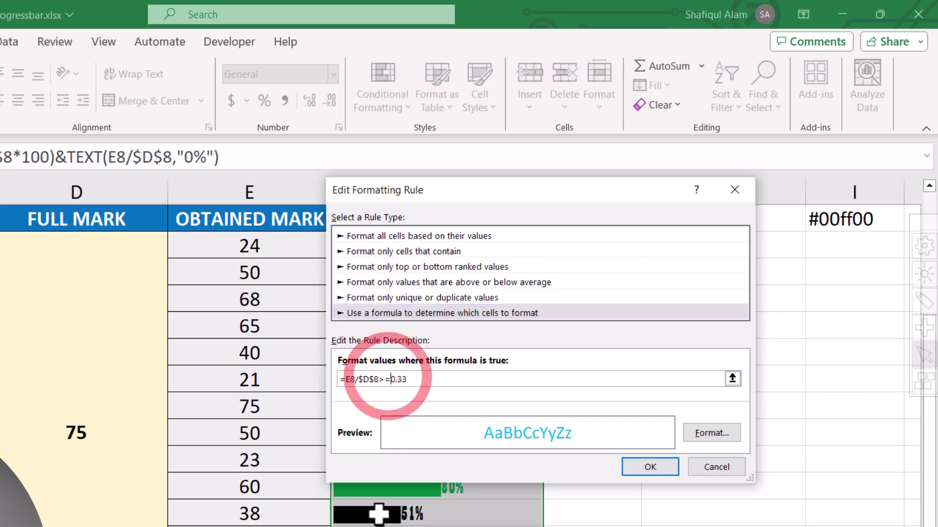
key("BackSpace")
key("BackSpace")
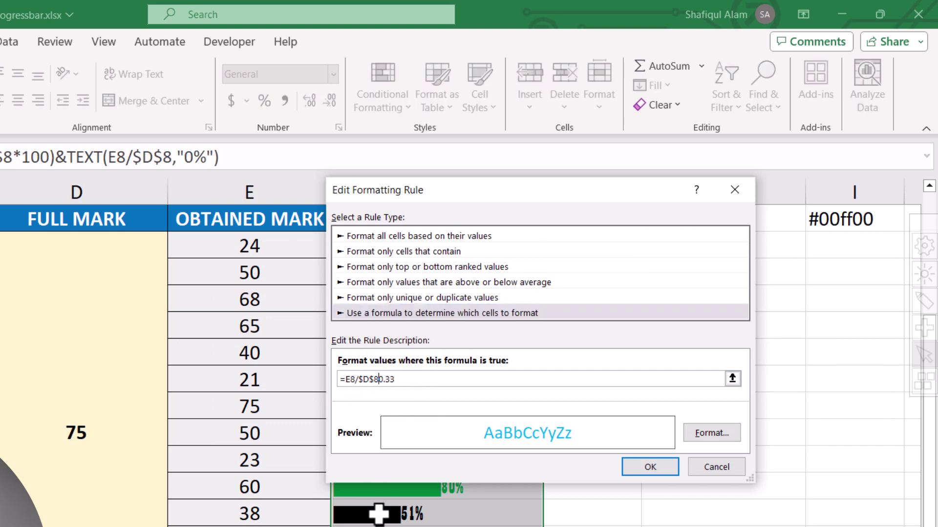
type("<")
Step: Set the font colour of the <0.33 rule to the standard red and save the rule
left_click(699, 440)
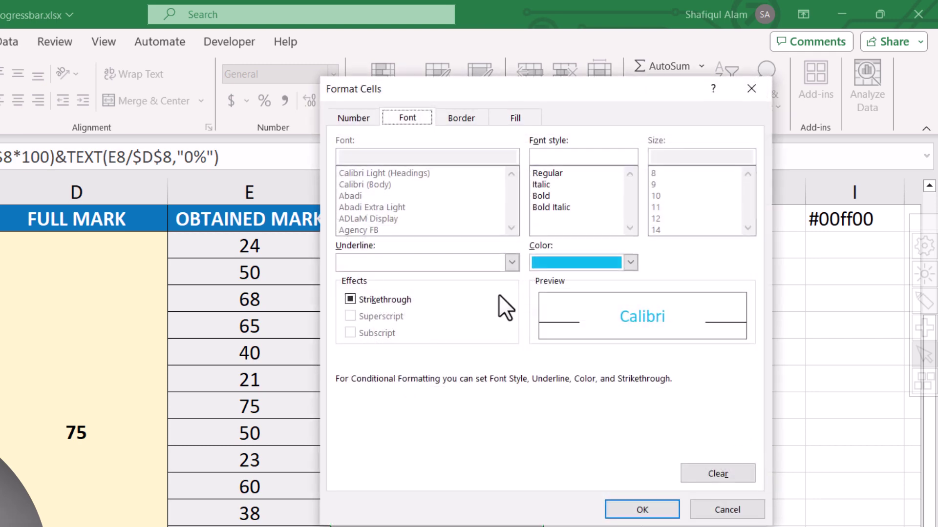
left_click(546, 266)
left_click(551, 441)
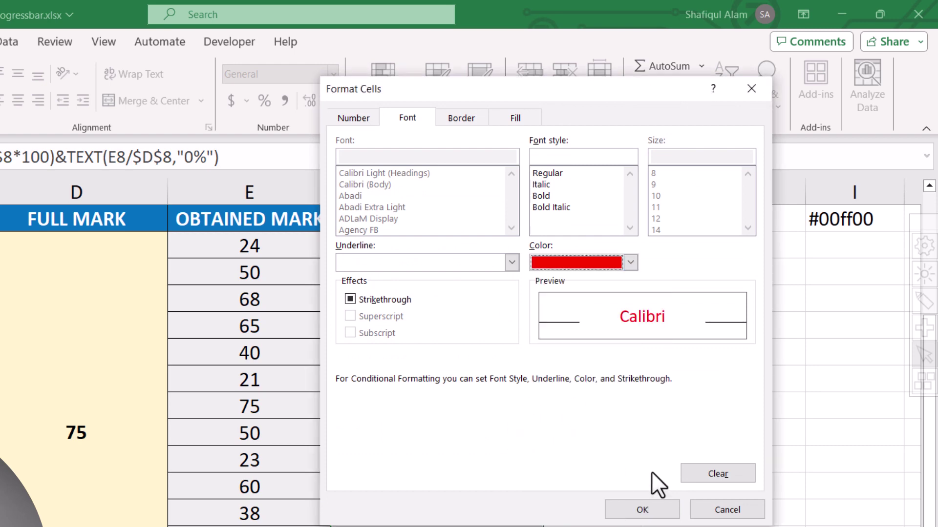
left_click(652, 508)
left_click(650, 467)
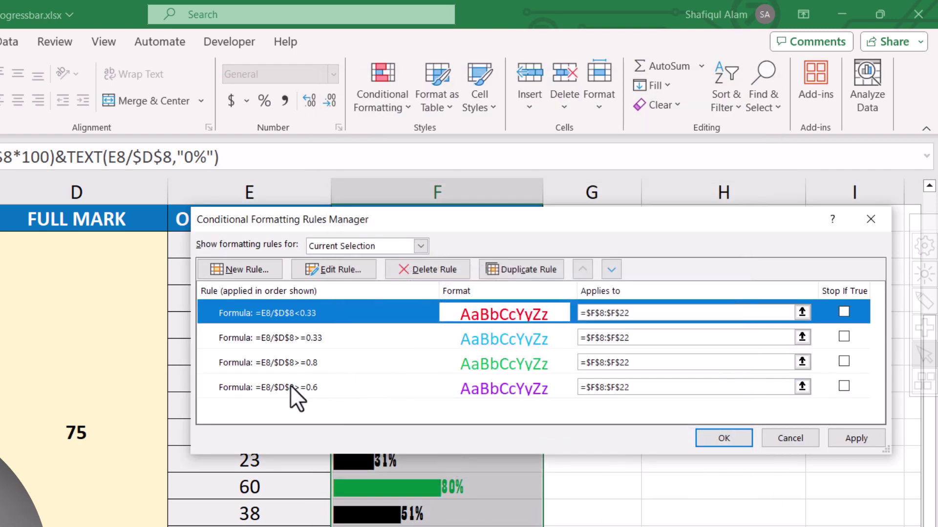
Step: Reorder the rules so that the green >=0.8 rule comes first and the purple >=0.6 rule second
left_click(265, 365)
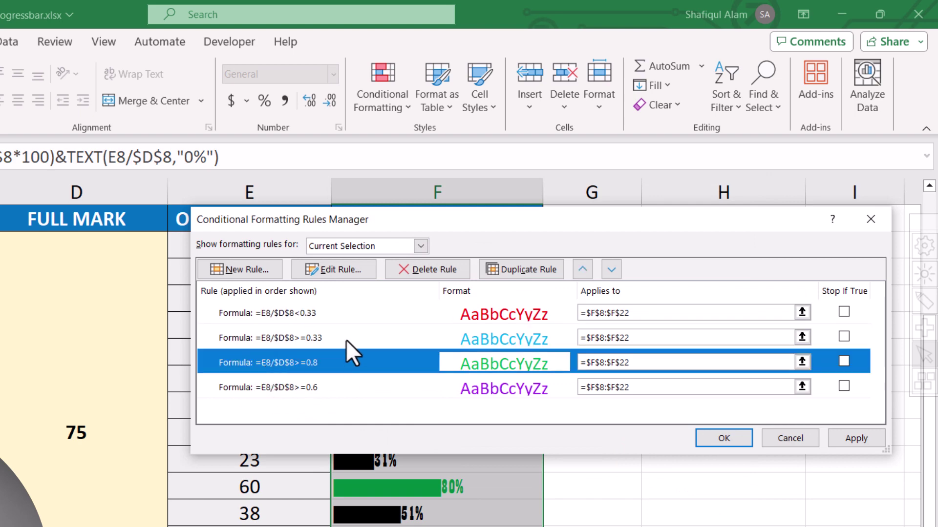
left_click(578, 269)
left_click(578, 269)
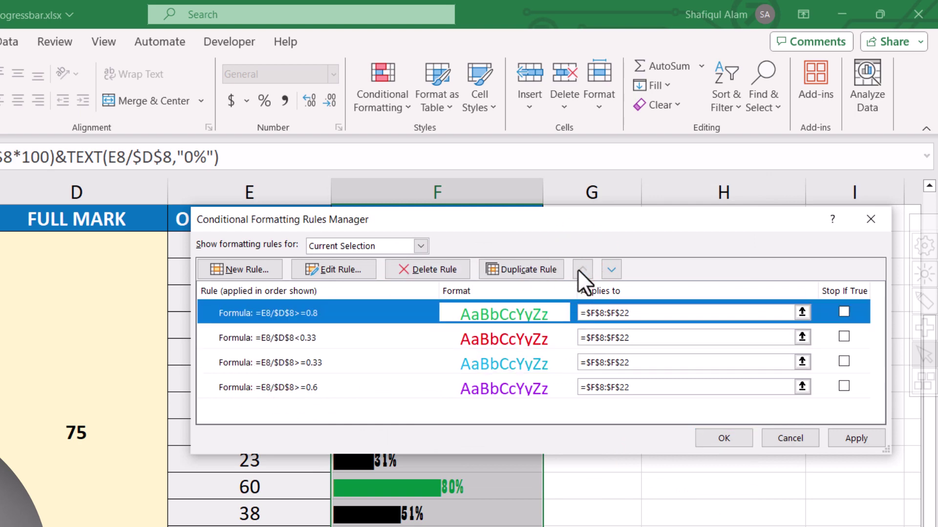
left_click(310, 385)
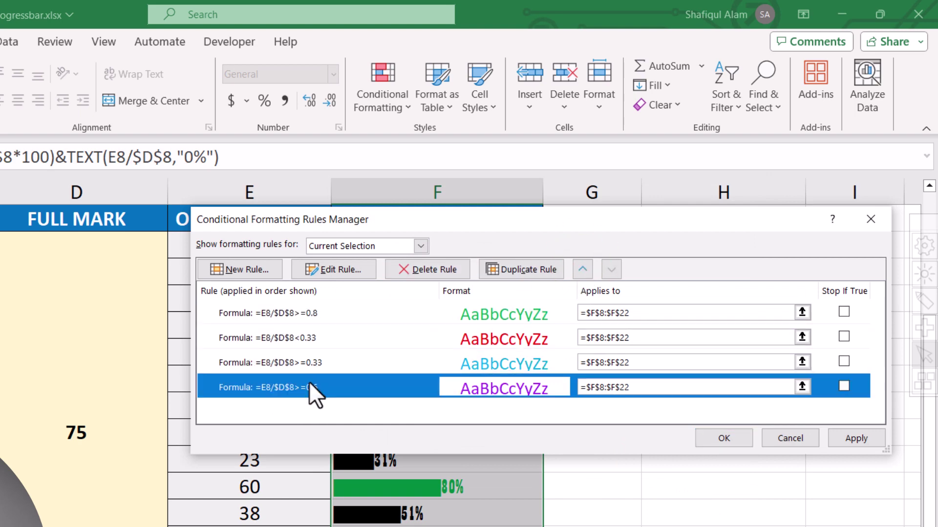
left_click(576, 269)
left_click(575, 268)
left_click(575, 268)
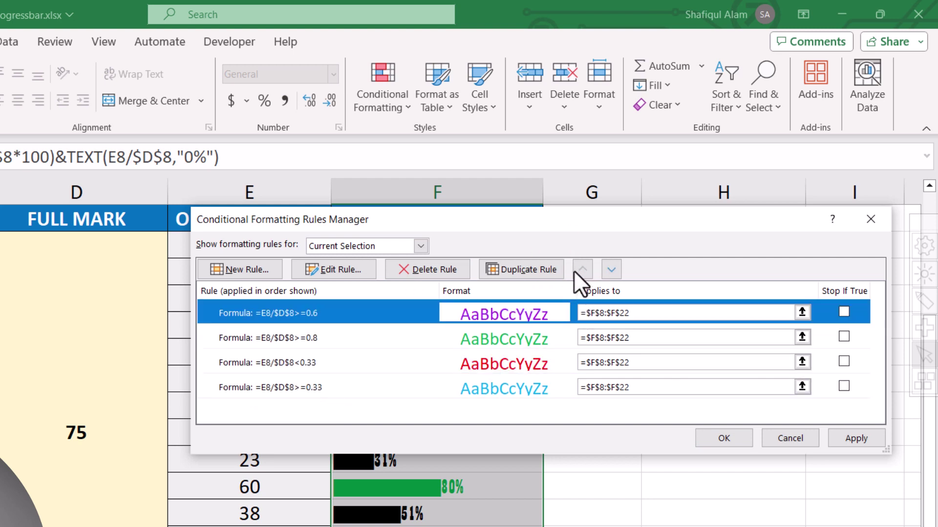
left_click(609, 272)
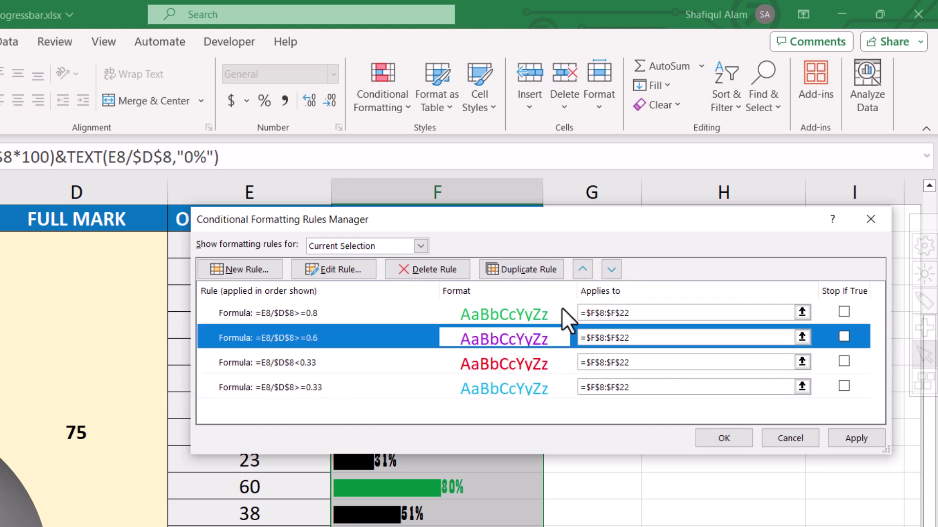
Step: Place the light blue >=0.33 rule above the <0.33 rule, apply all the rules and close the Rules Manager
left_click(309, 385)
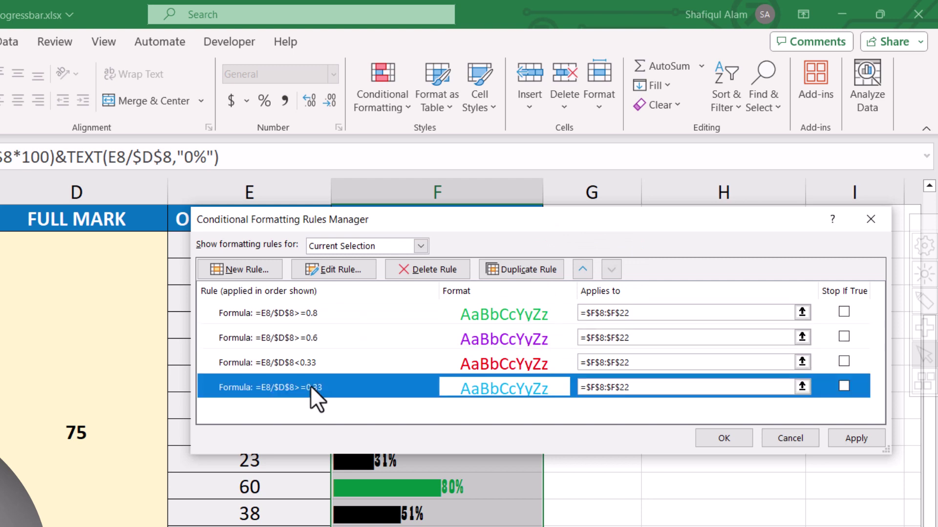
left_click(583, 269)
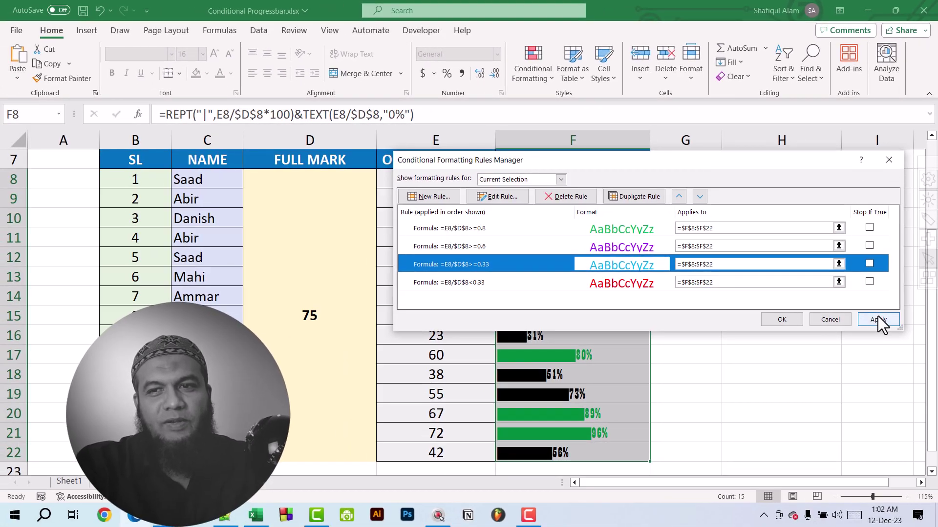
left_click(876, 329)
left_click(781, 319)
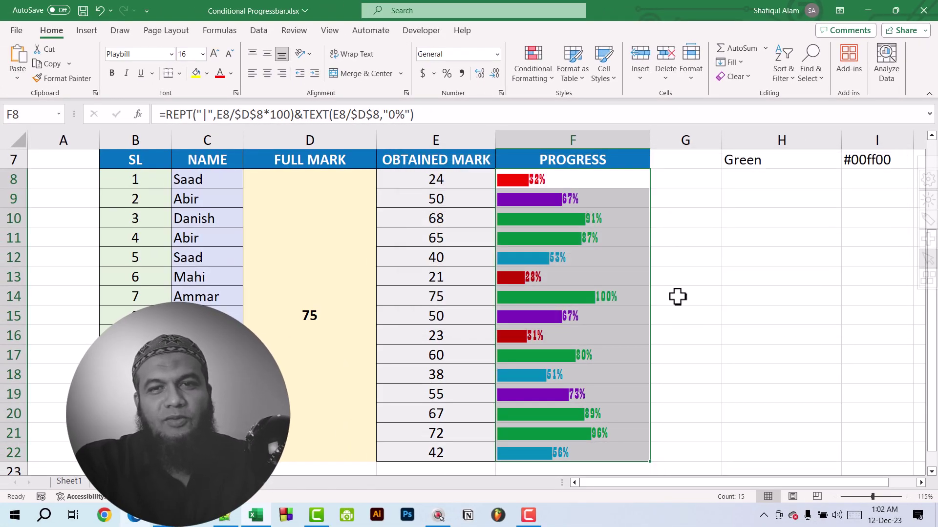
scroll(678, 300, "down", 2)
scroll(669, 307, "up", 1)
scroll(669, 307, "up", 1)
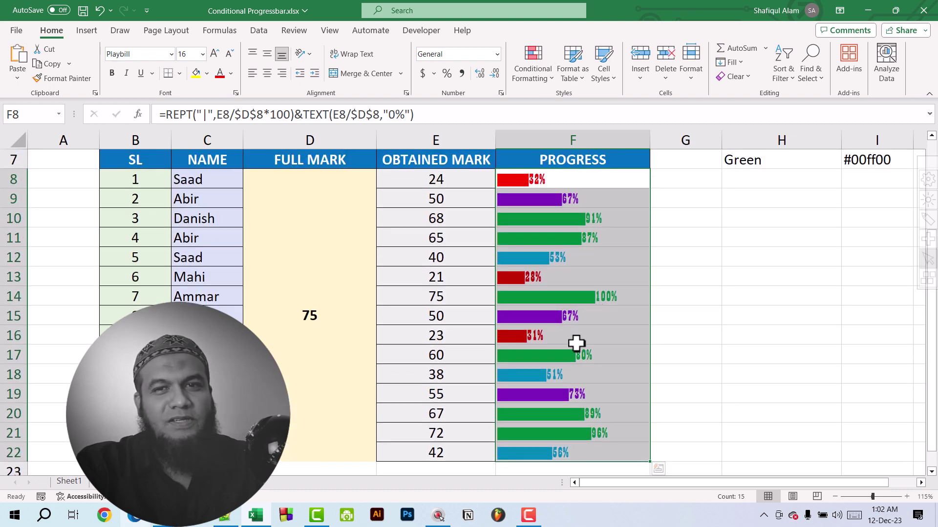
left_click(585, 235)
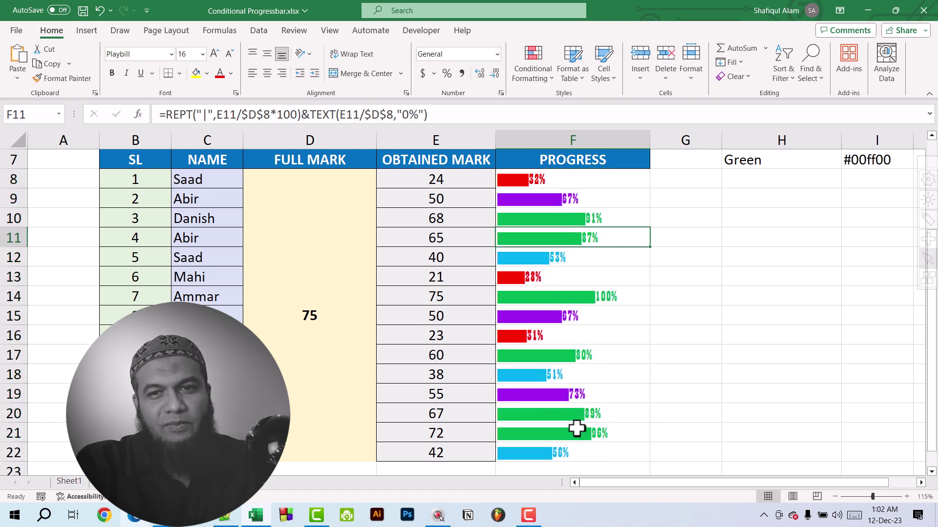
Step: Set the obtained mark in cell E20 to 50 to test the bar's colour
left_click(457, 416)
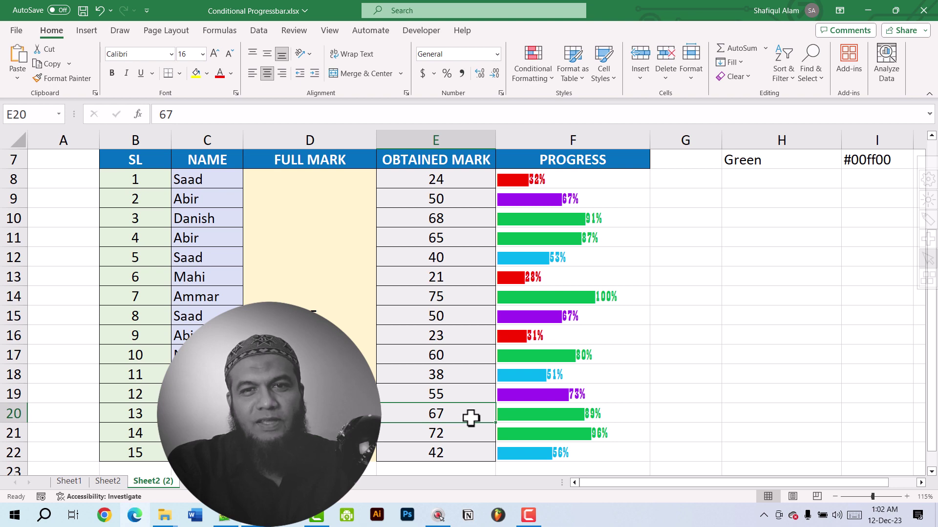
type("50")
key("Return")
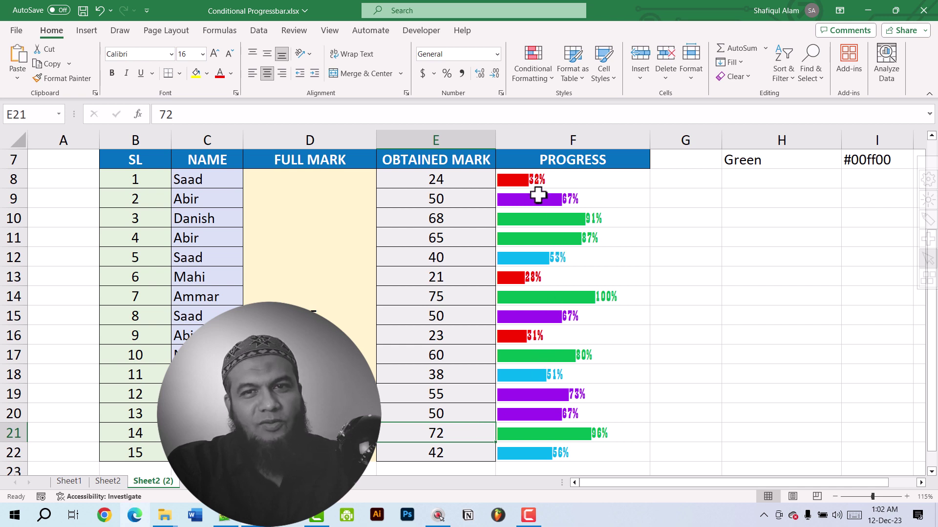
Step: Go through the progress bars in rows 8 to 13 to check their colours against the obtained marks
left_click(529, 182)
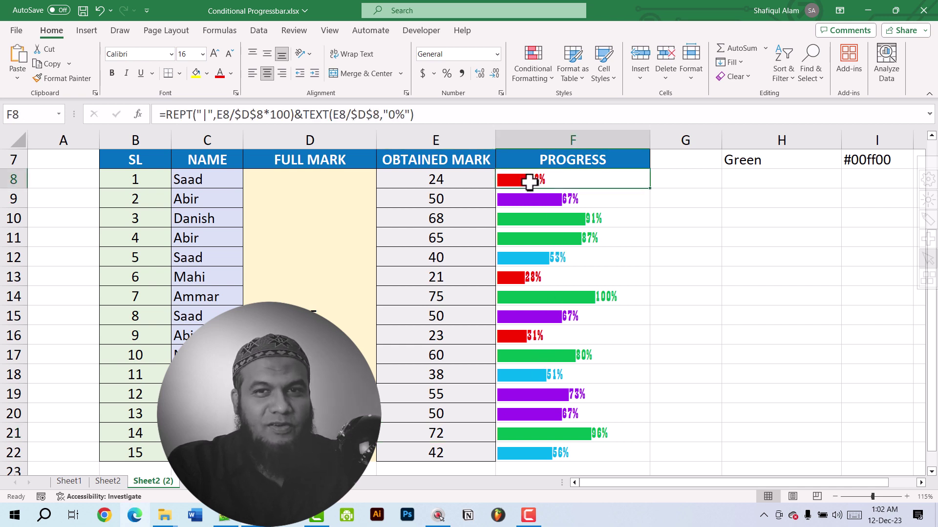
left_click(561, 199)
left_click(578, 220)
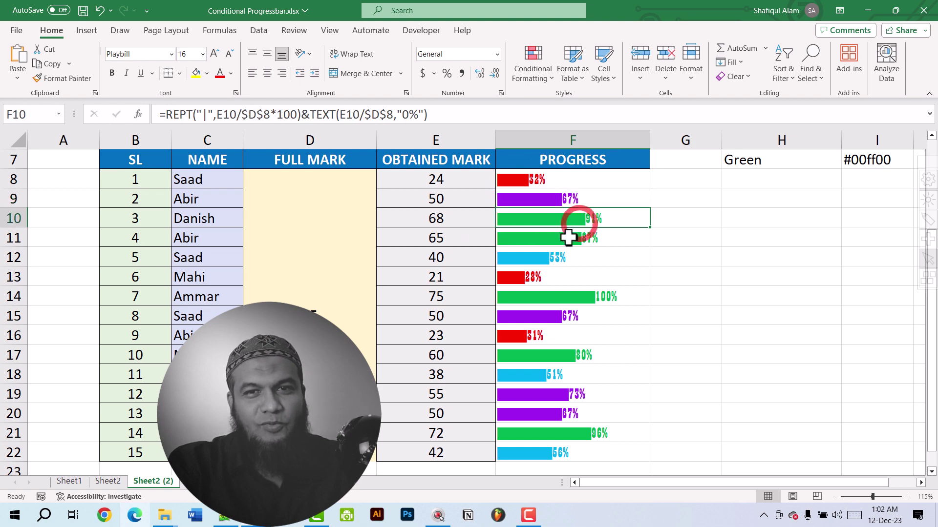
left_click(542, 260)
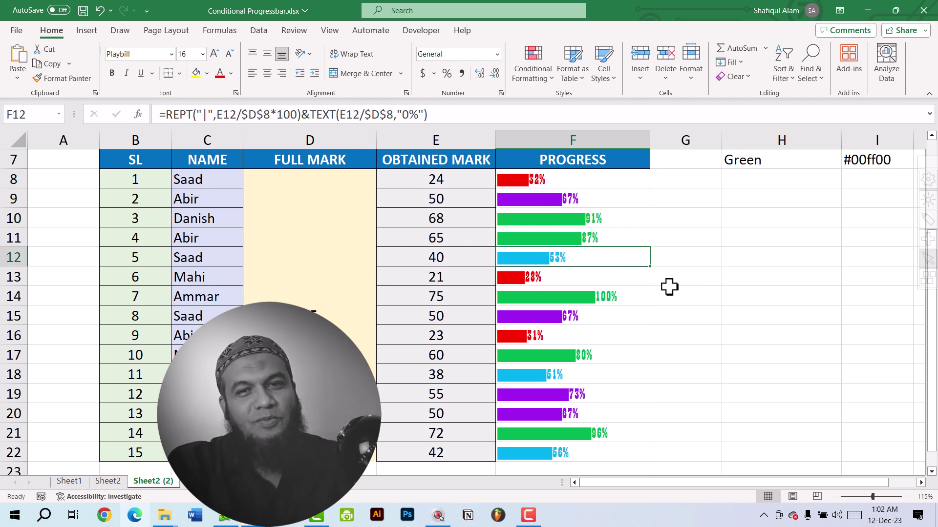
left_click(596, 277)
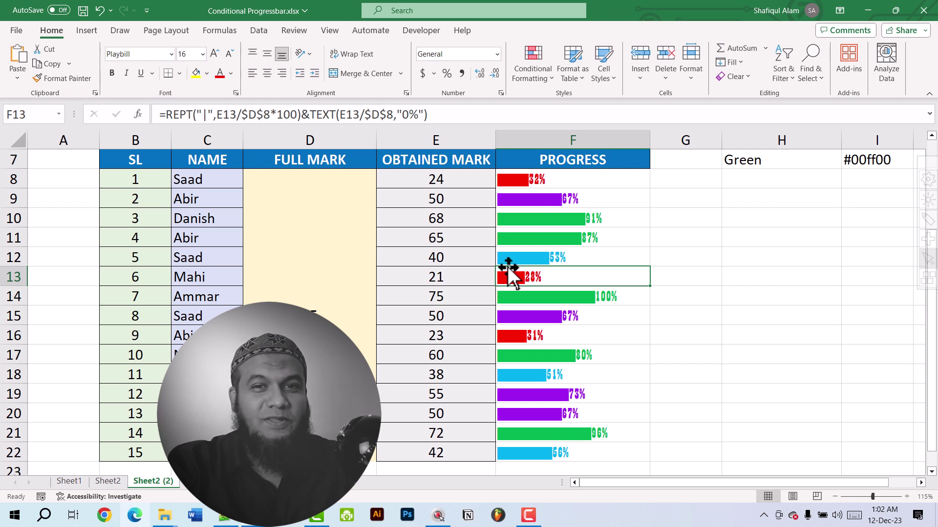
left_click(449, 259)
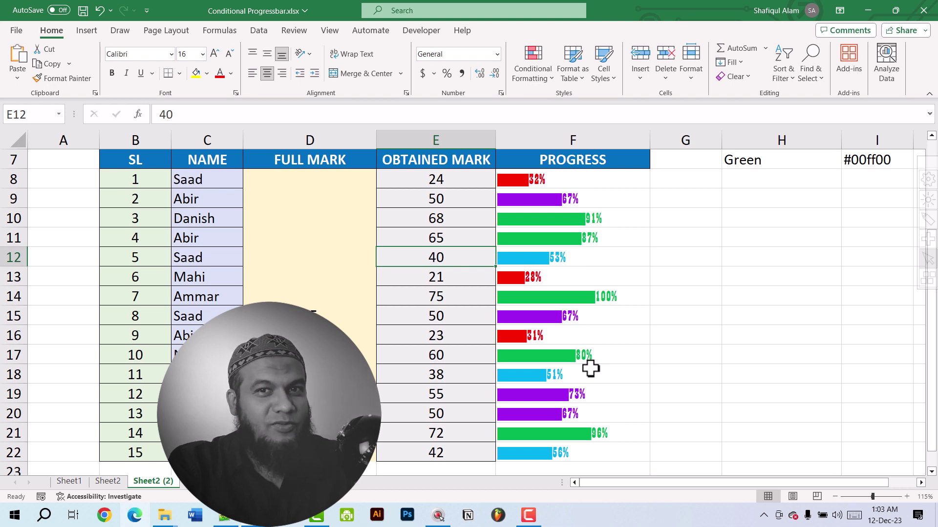
Step: Review the colour names and hex codes in H3:I7 and compare with the bar colours on Sheet2
scroll(793, 333, "up", 2)
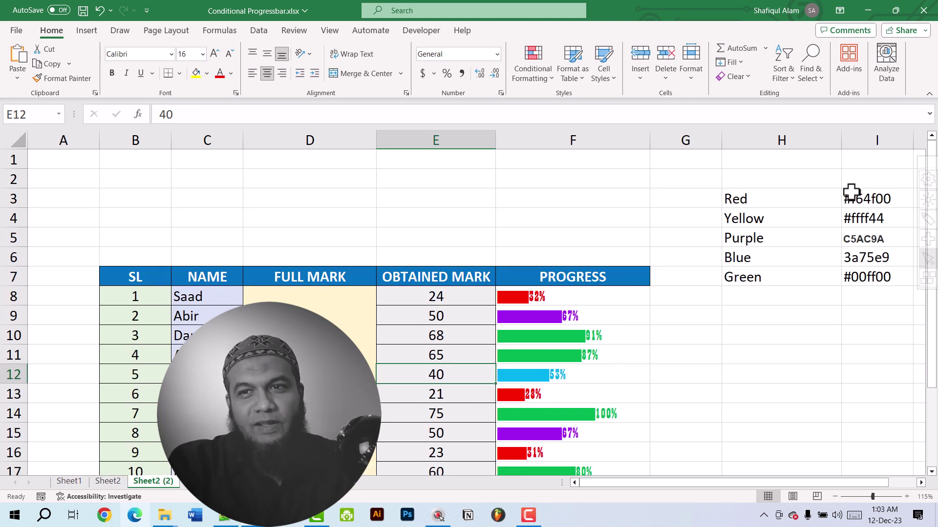
left_click_drag(850, 195, 869, 274)
left_click(774, 198)
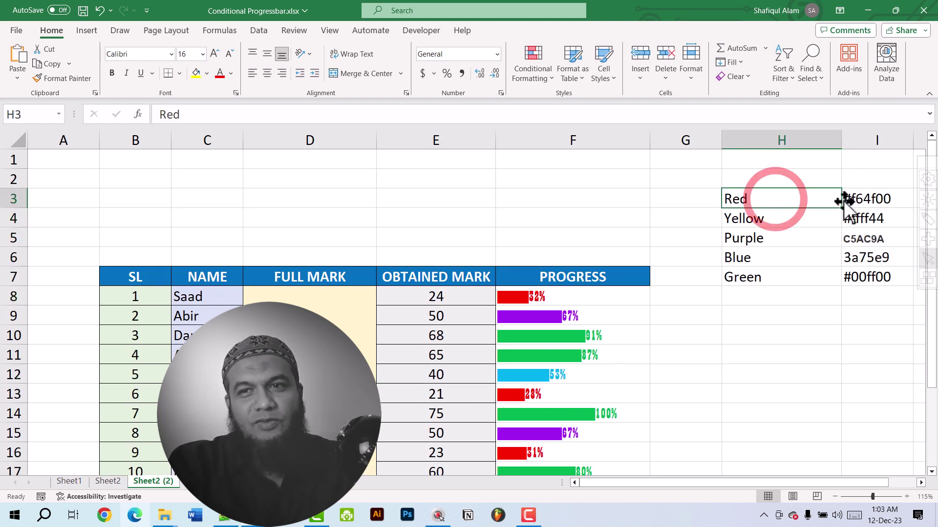
left_click(866, 221)
left_click(745, 239)
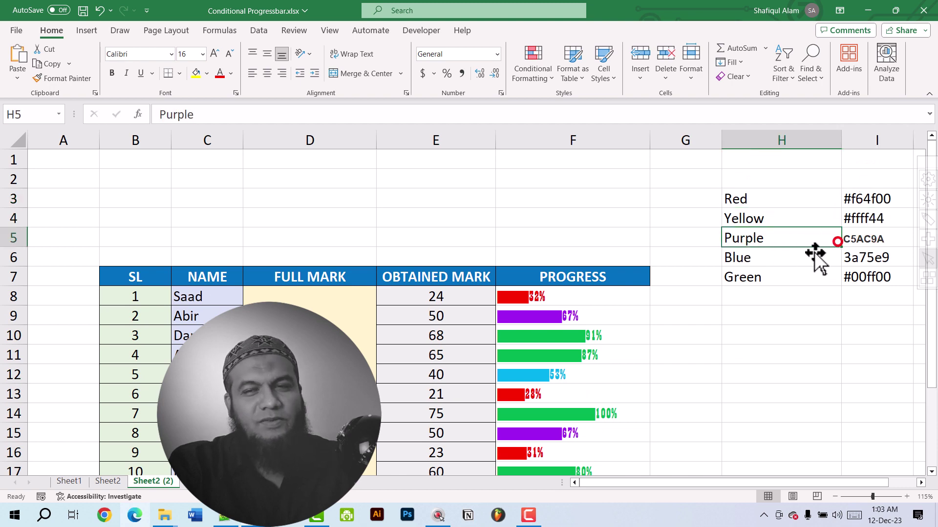
left_click(770, 259)
left_click(848, 260)
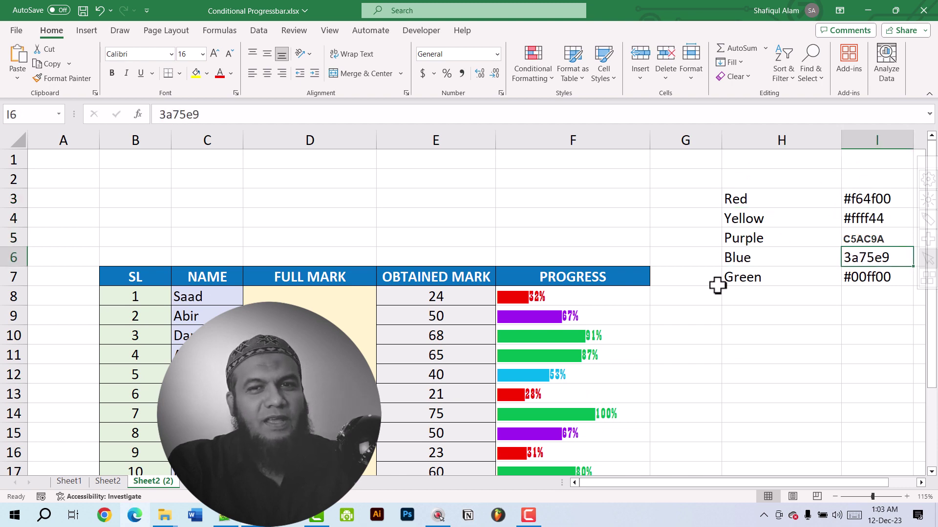
left_click(114, 483)
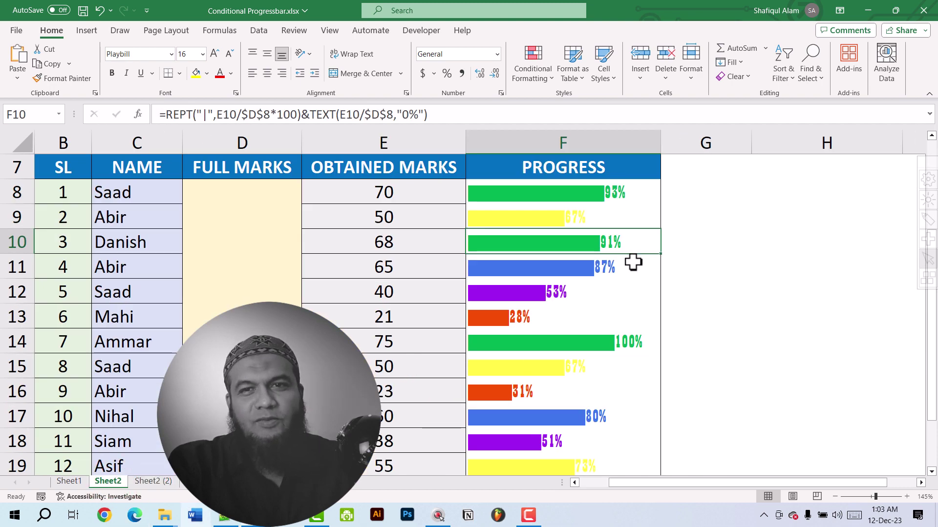
left_click(149, 482)
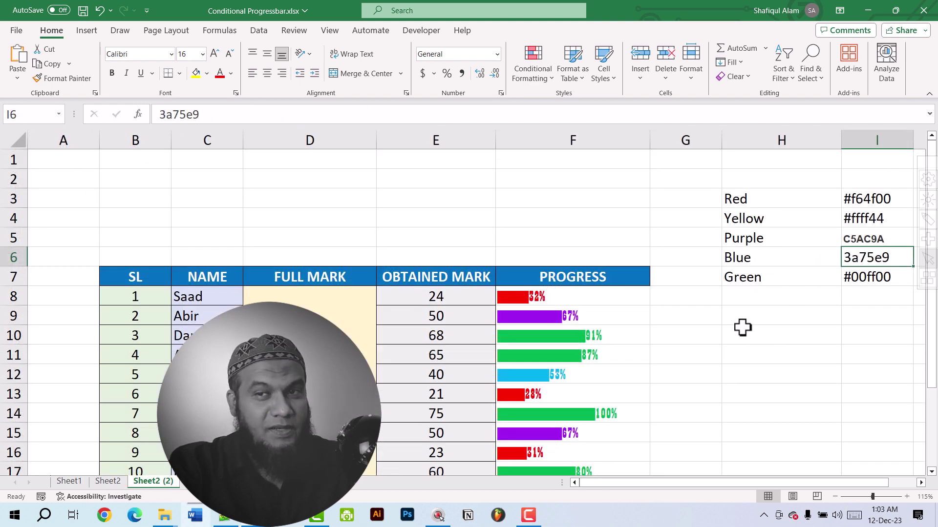